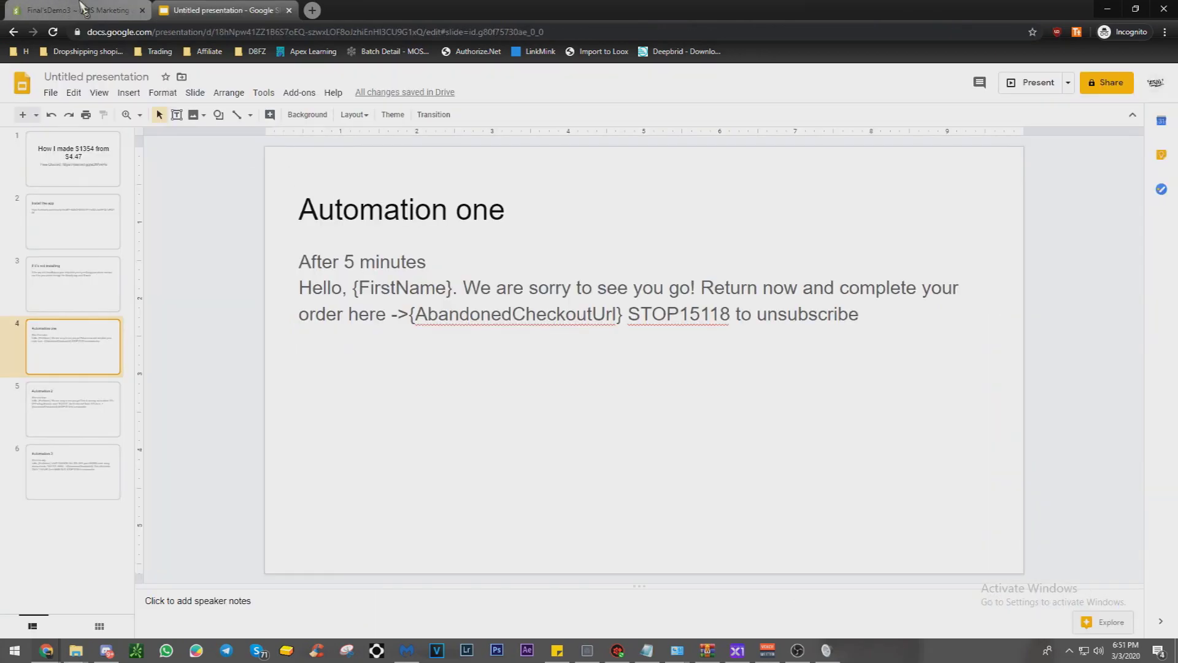
Open the first abandoned-cart automation and rename it 'Abandoned cart [Customer] after 5 minutes'
{"action": "left_click", "coordinate": [80, 10]}
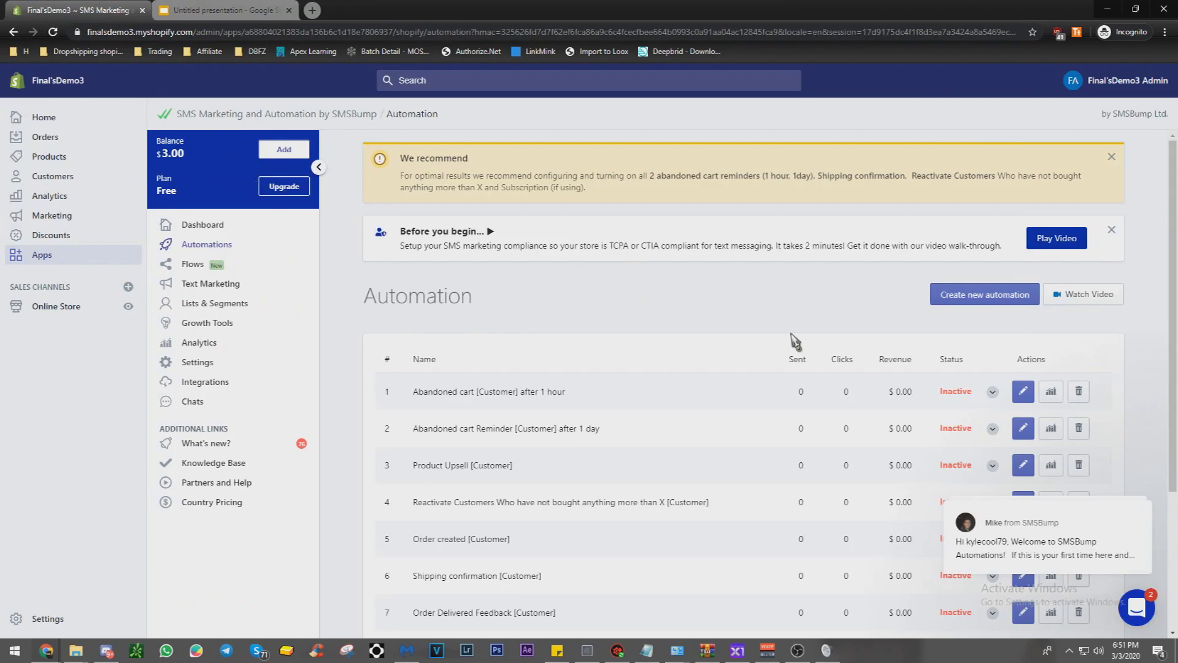
{"action": "scroll", "coordinate": [792, 339], "scroll_direction": "down", "scroll_amount": 1}
{"action": "left_click", "coordinate": [1022, 331]}
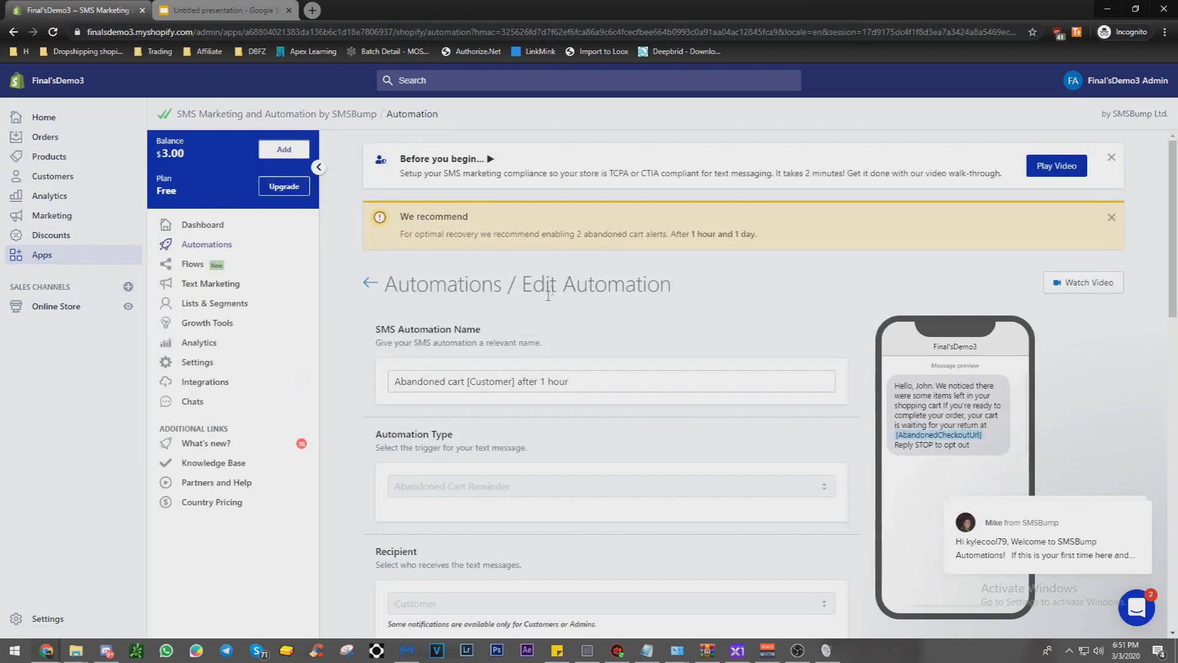
{"action": "left_click", "coordinate": [549, 383]}
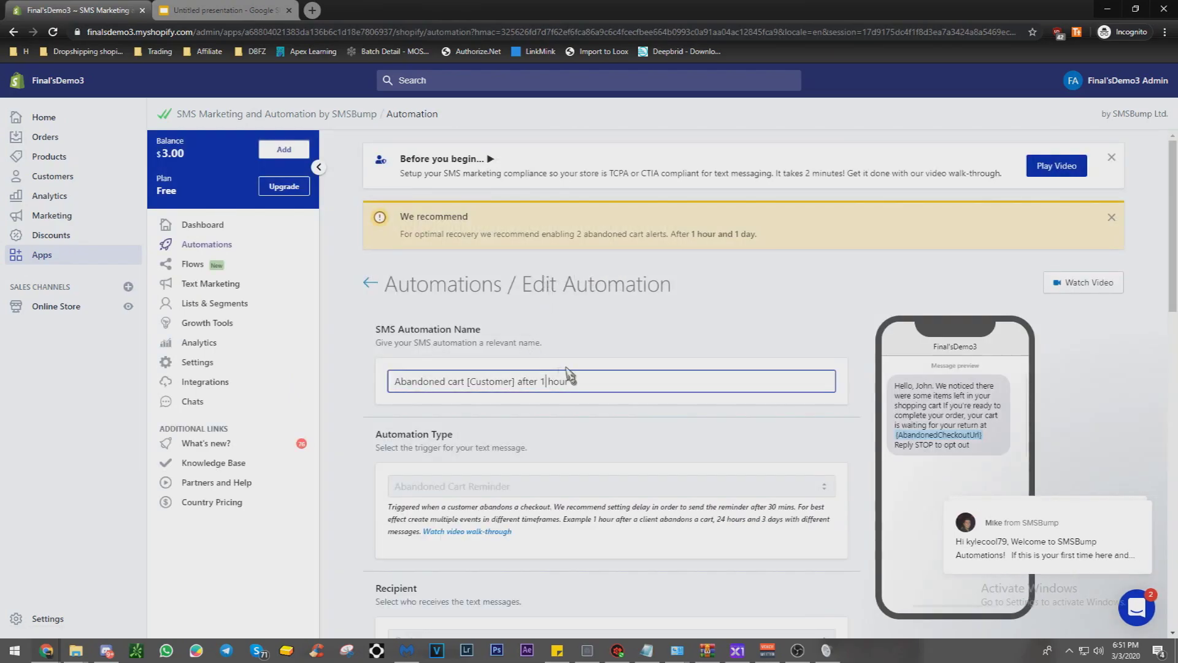
{"action": "key", "text": "BackSpace"}
{"action": "key", "text": "BackSpace"}
{"action": "key", "text": "BackSpace"}
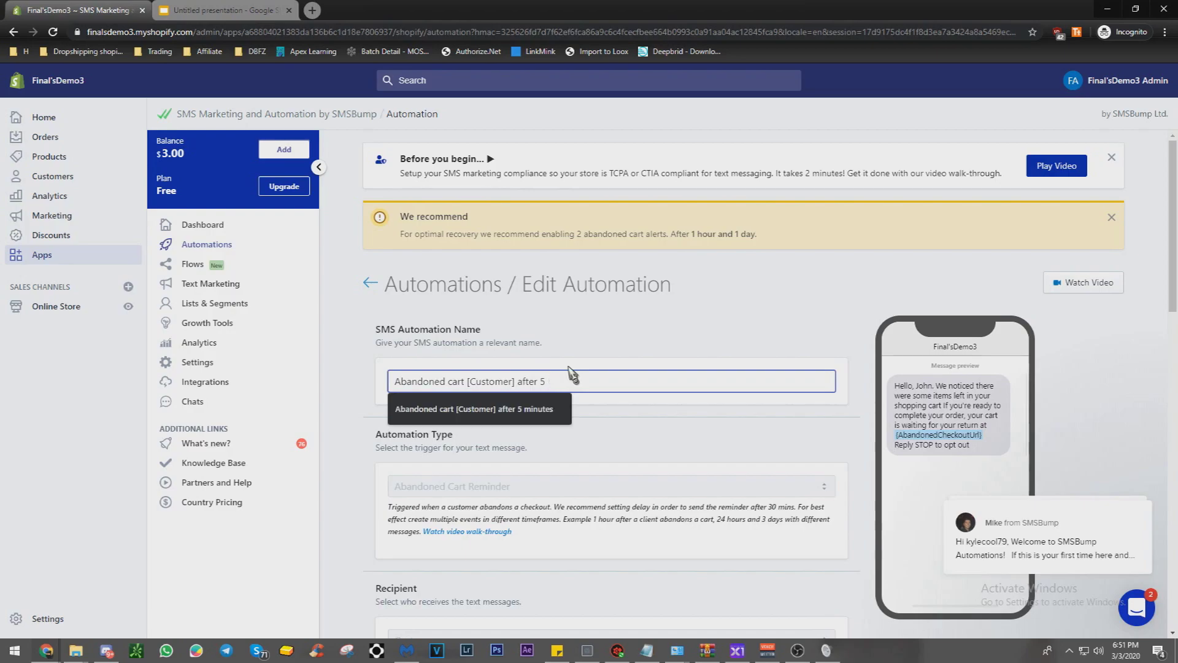
Keep the message delay enabled and set its timing to 5 Minute/s
{"action": "scroll", "coordinate": [512, 379], "scroll_direction": "down", "scroll_amount": 7}
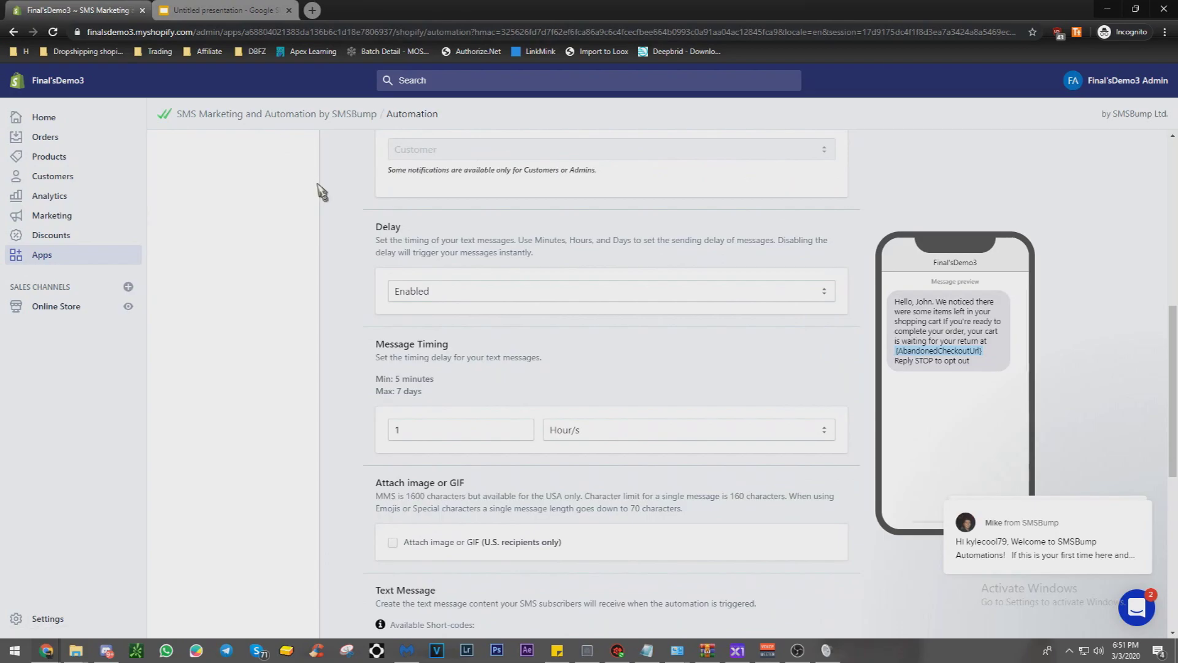
{"action": "left_click", "coordinate": [413, 291]}
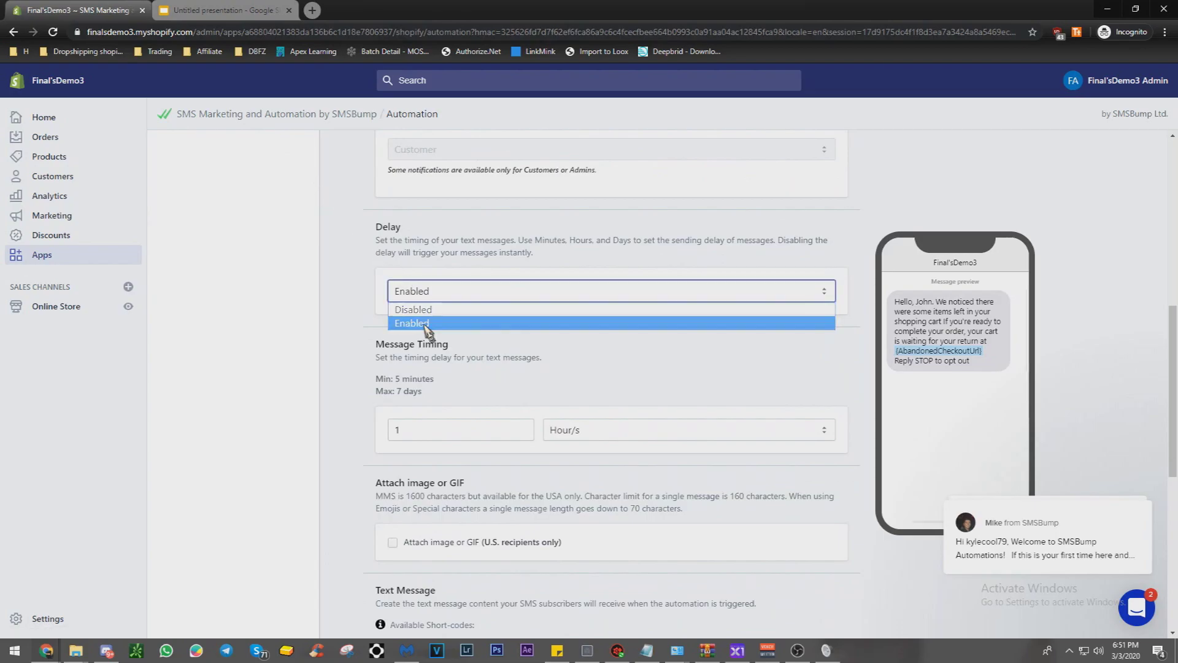
{"action": "left_click", "coordinate": [430, 322]}
{"action": "scroll", "coordinate": [431, 313], "scroll_direction": "down", "scroll_amount": 2}
{"action": "left_click", "coordinate": [431, 313]}
{"action": "left_click", "coordinate": [579, 313]}
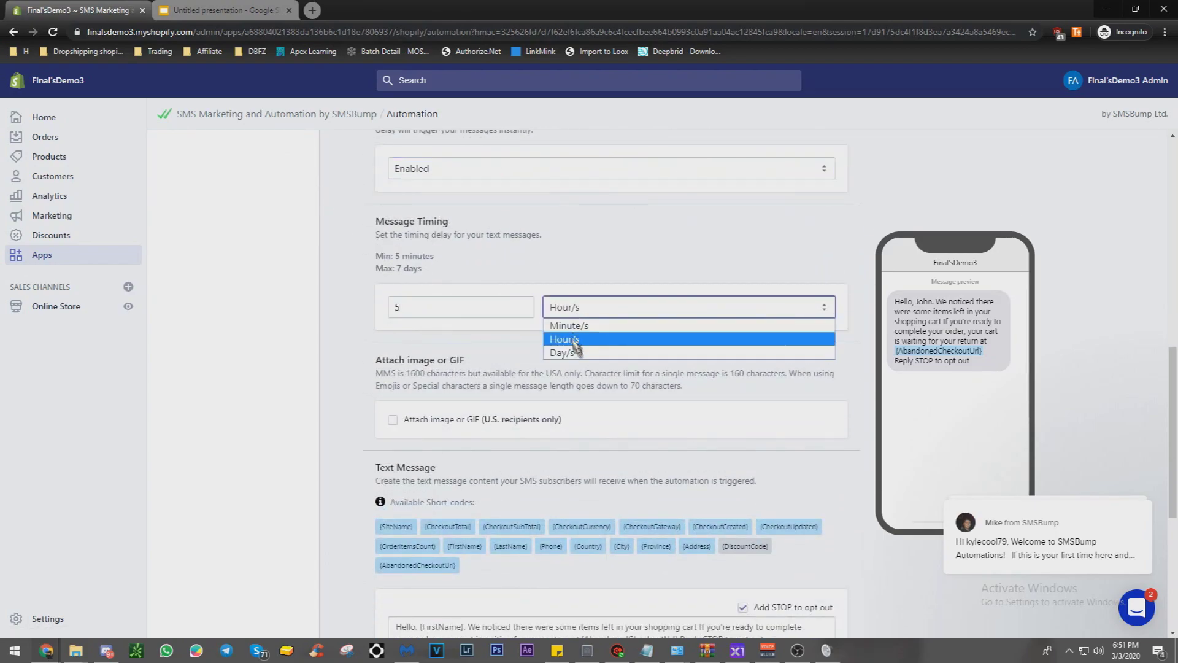
{"action": "left_click", "coordinate": [567, 324]}
{"action": "scroll", "coordinate": [515, 346], "scroll_direction": "down", "scroll_amount": 3}
Replace the automation's text message with the apology message from the slide
{"action": "left_click", "coordinate": [209, 10]}
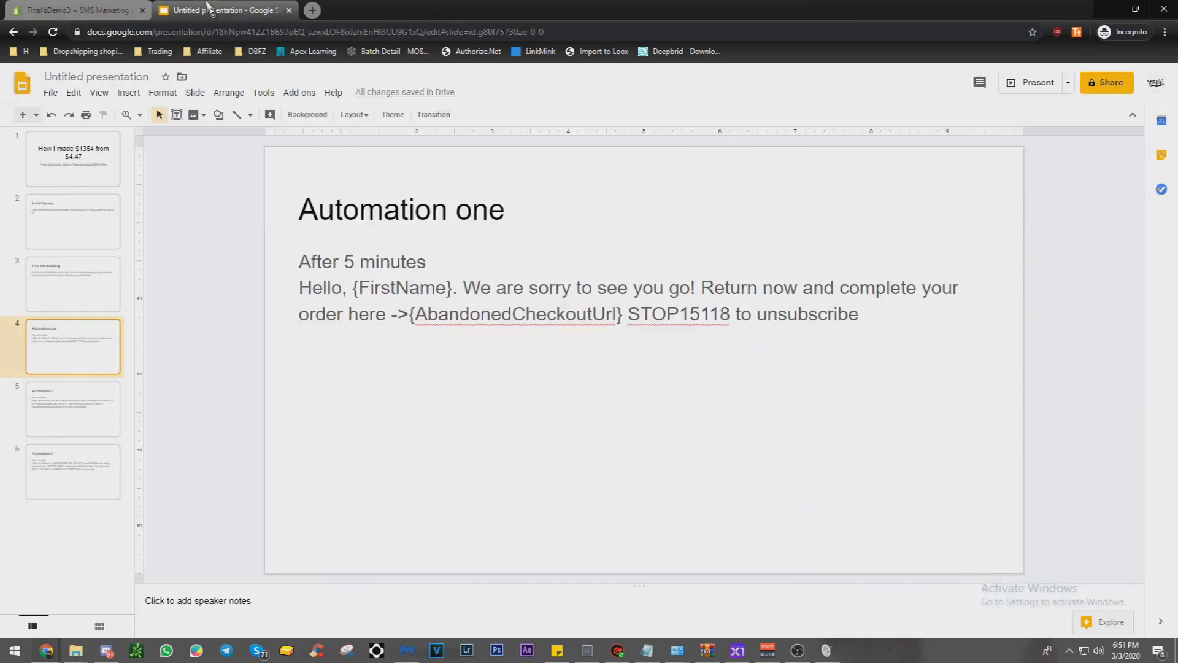
{"action": "left_click", "coordinate": [347, 284]}
{"action": "left_click_drag", "start_coordinate": [307, 286], "coordinate": [937, 312]}
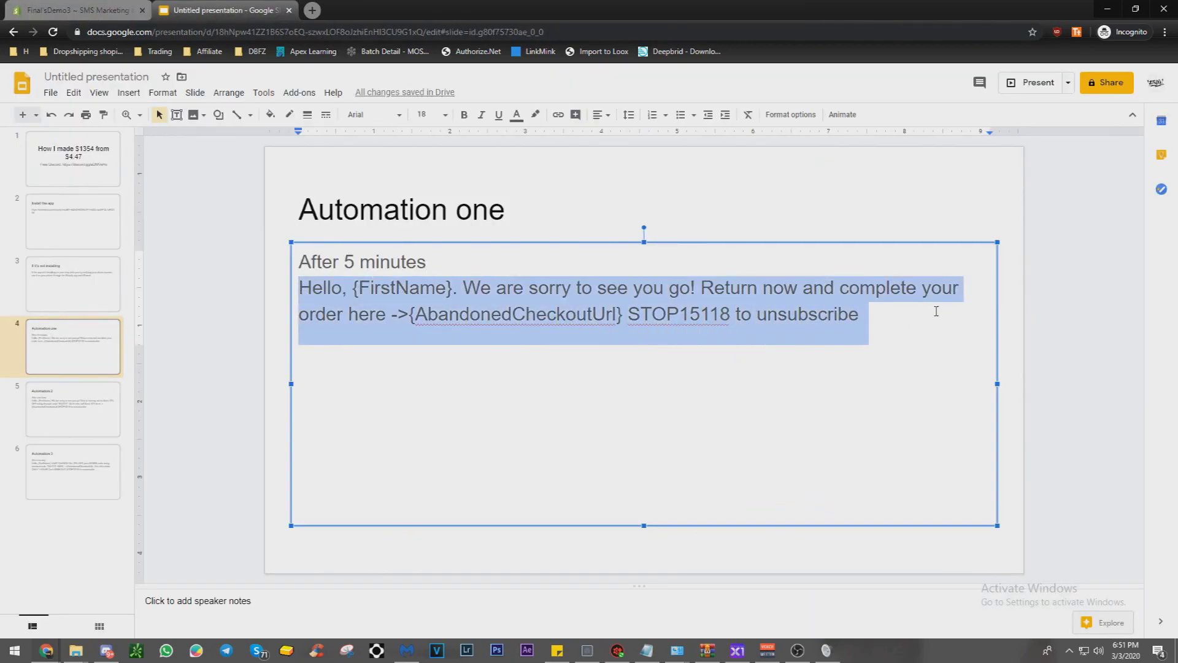
{"action": "left_click", "coordinate": [78, 10]}
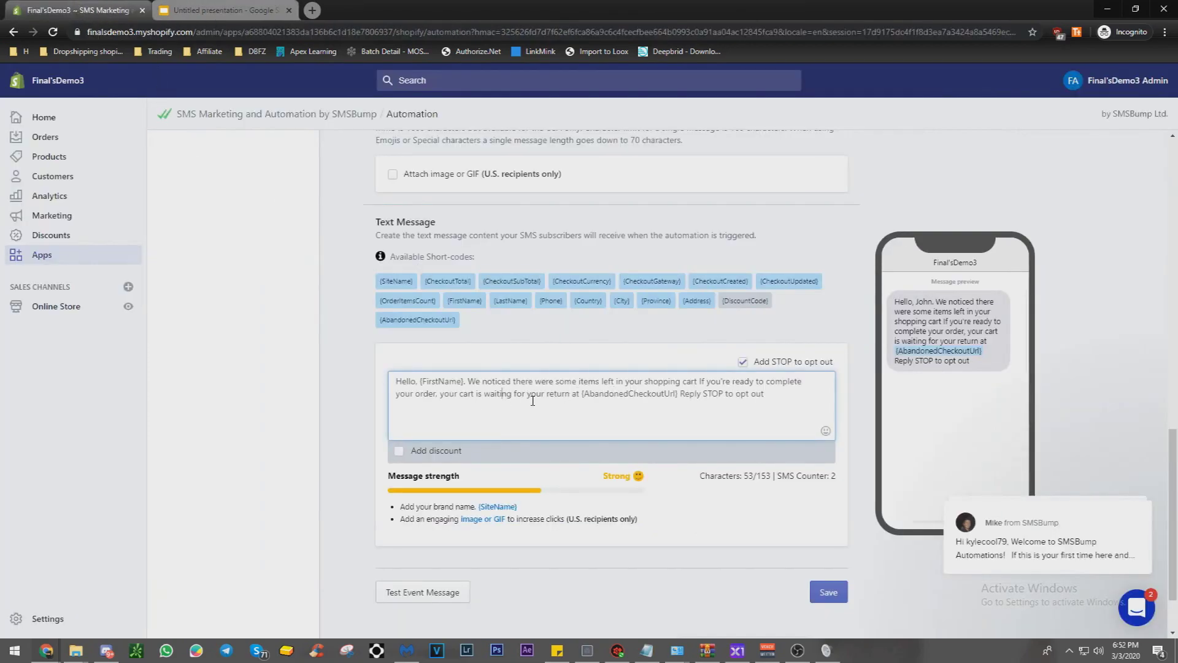
{"action": "key", "text": "ctrl+a"}
{"action": "type", "text": "Hello, {FirstName}. We are sorry to see you go! Return now and complete your order here -> {AbandonedCheckoutUrl} STOP15118 to unsubscribe"}
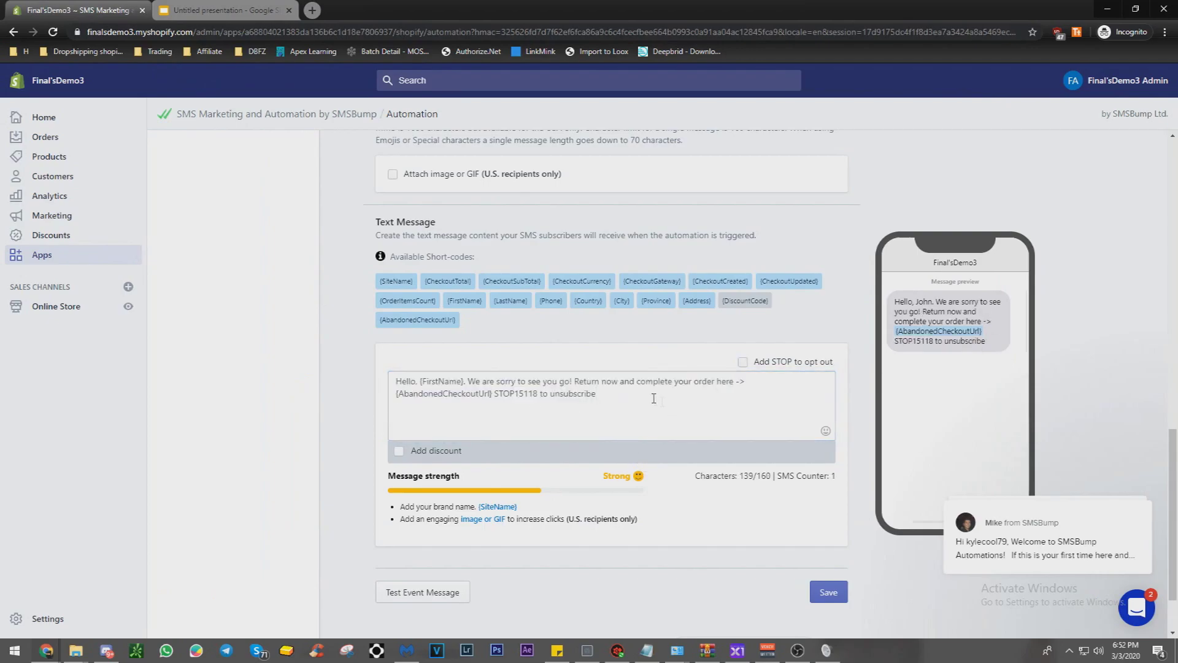
Swap the ' STOP15118 to unsubscribe' ending for 'Add STOP to opt out', then save and confirm
{"action": "left_click_drag", "start_coordinate": [594, 402], "coordinate": [489, 394]}
{"action": "key", "text": "BackSpace"}
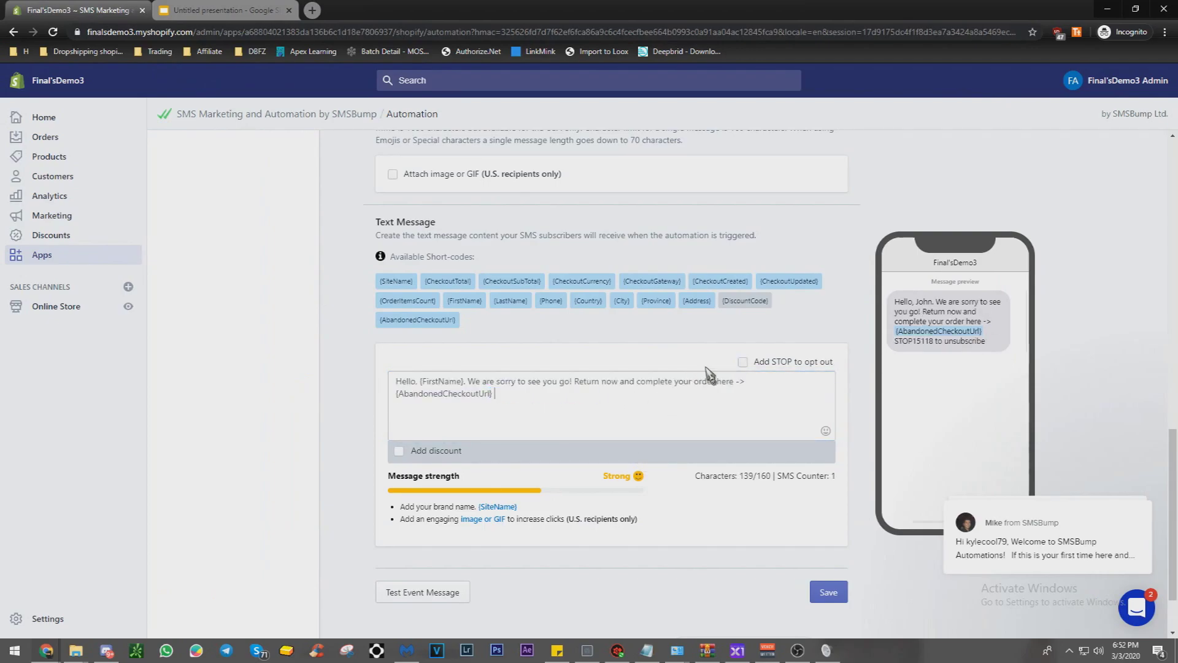
{"action": "left_click", "coordinate": [743, 362]}
{"action": "scroll", "coordinate": [668, 396], "scroll_direction": "down", "scroll_amount": 1}
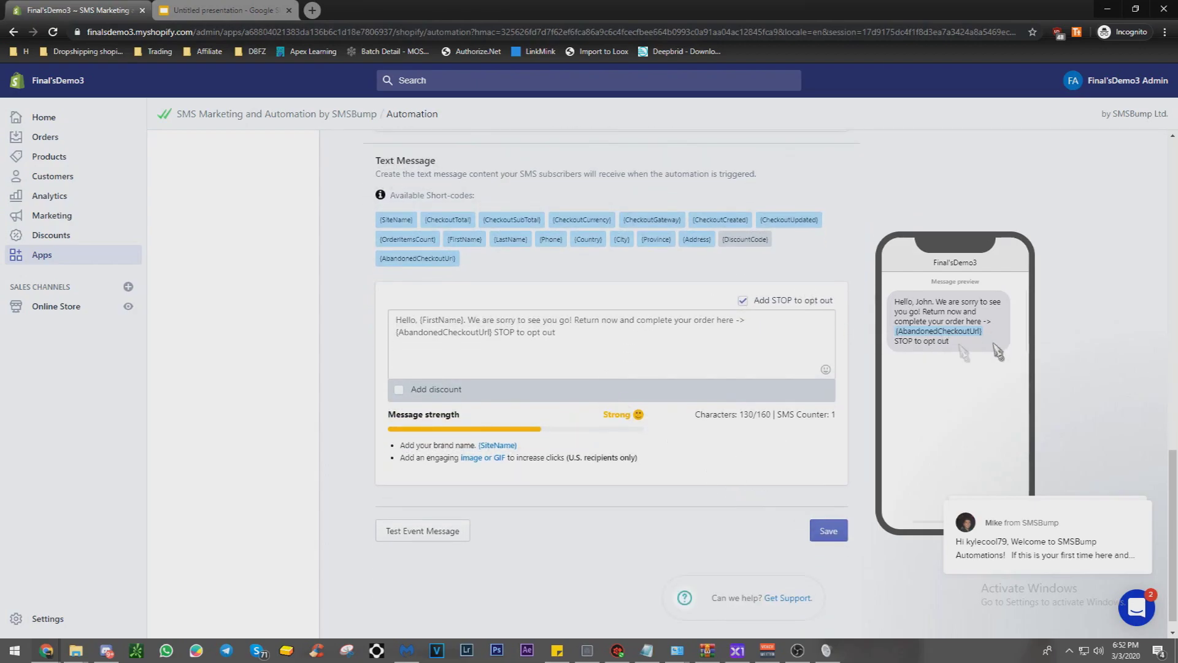
{"action": "left_click", "coordinate": [823, 530]}
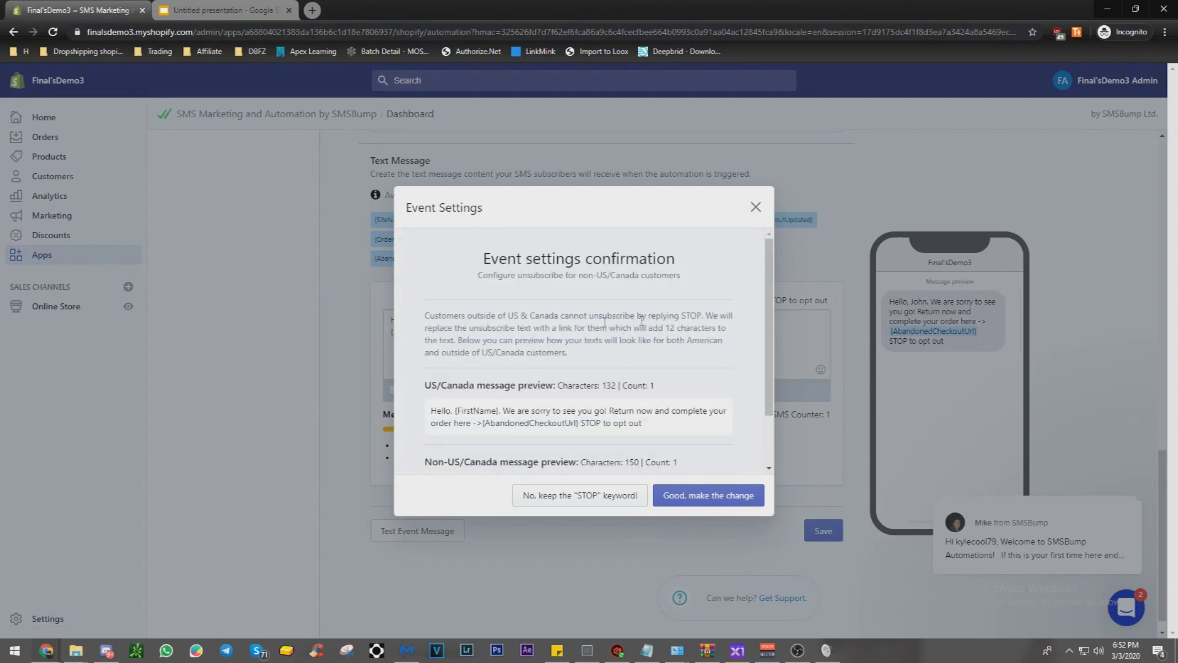
{"action": "scroll", "coordinate": [643, 334], "scroll_direction": "down", "scroll_amount": 1}
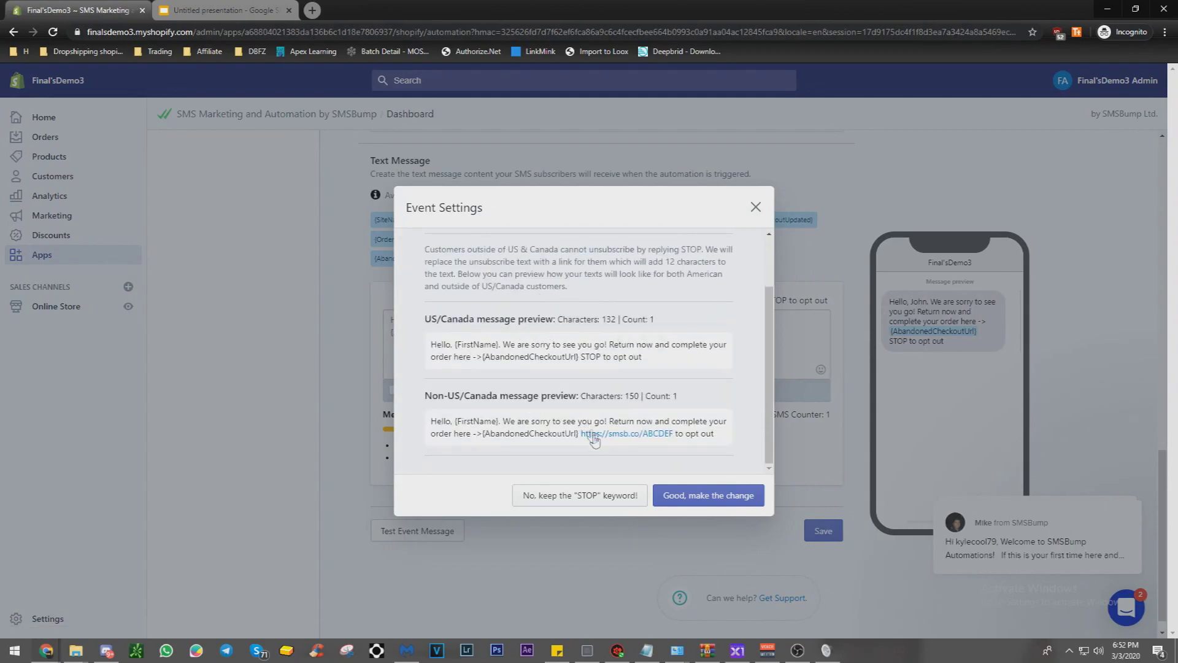
{"action": "left_click", "coordinate": [707, 496]}
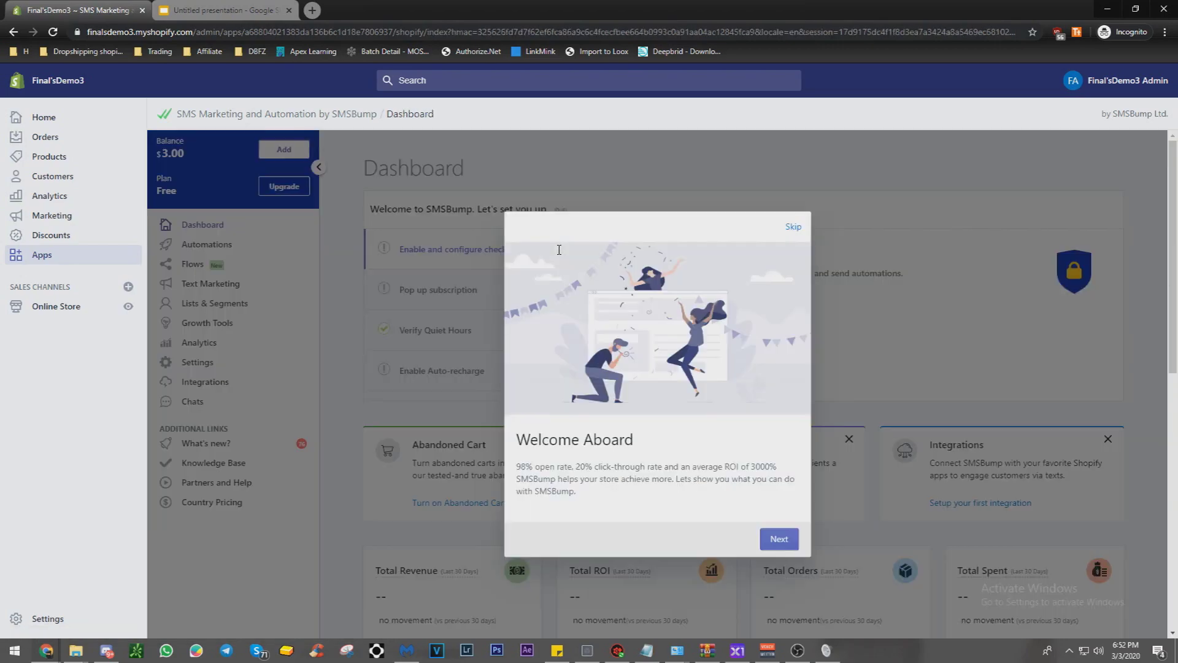
Dismiss the Welcome Aboard dialog and reopen the SMSBump app from Apps
{"action": "left_click", "coordinate": [792, 226]}
{"action": "scroll", "coordinate": [570, 312], "scroll_direction": "down", "scroll_amount": 2}
{"action": "scroll", "coordinate": [461, 308], "scroll_direction": "down", "scroll_amount": 8}
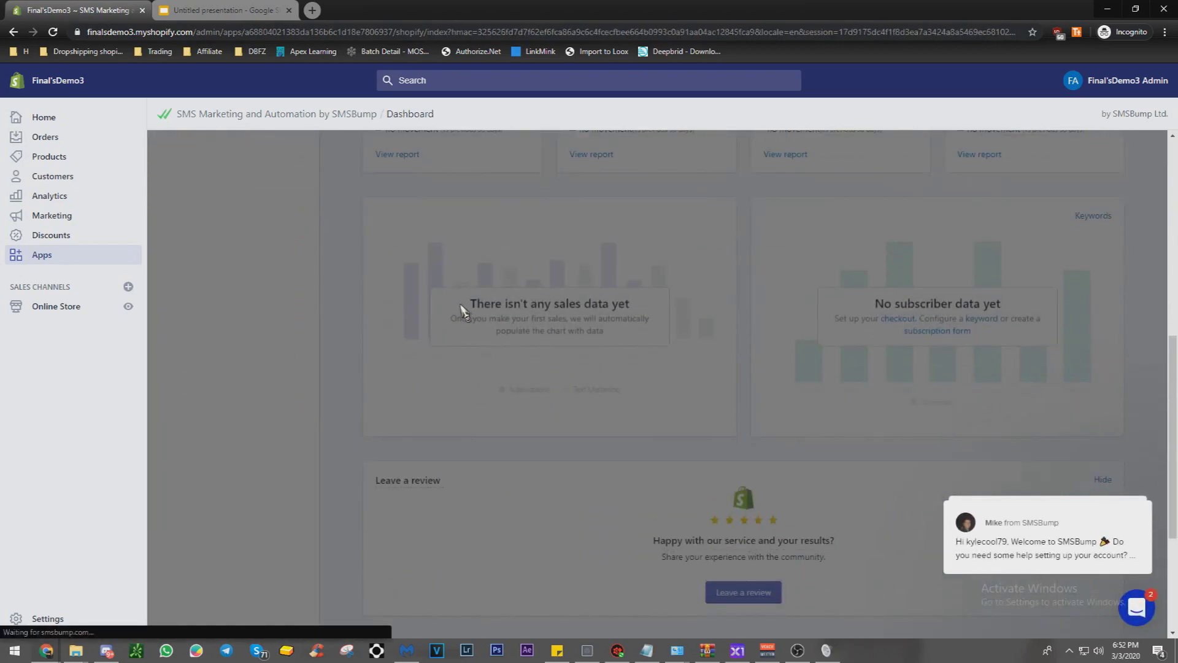
{"action": "scroll", "coordinate": [436, 329], "scroll_direction": "up", "scroll_amount": 10}
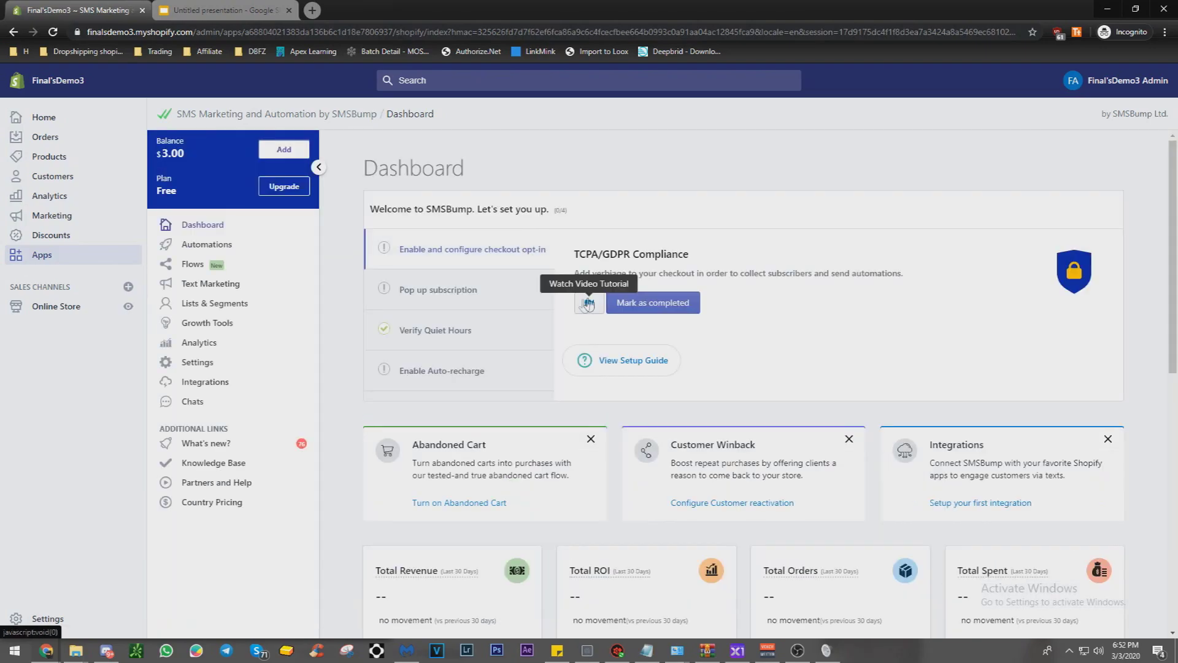
{"action": "scroll", "coordinate": [494, 382], "scroll_direction": "down", "scroll_amount": 5}
{"action": "scroll", "coordinate": [309, 366], "scroll_direction": "up", "scroll_amount": 5}
{"action": "left_click", "coordinate": [307, 324]}
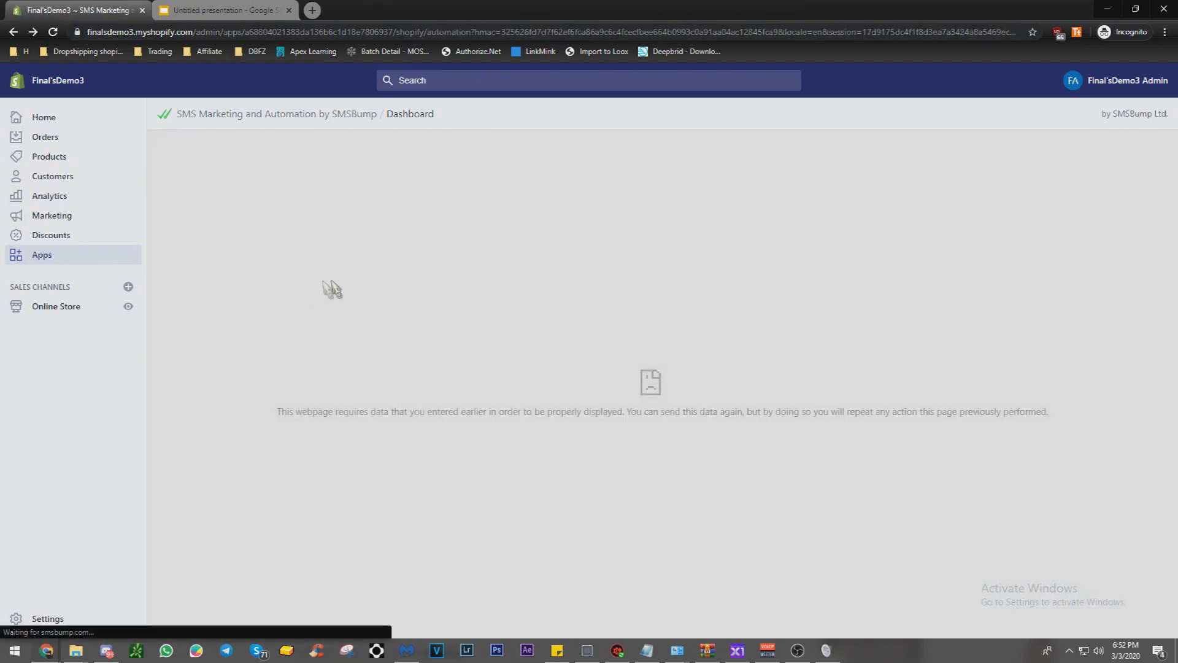
{"action": "left_click", "coordinate": [80, 264]}
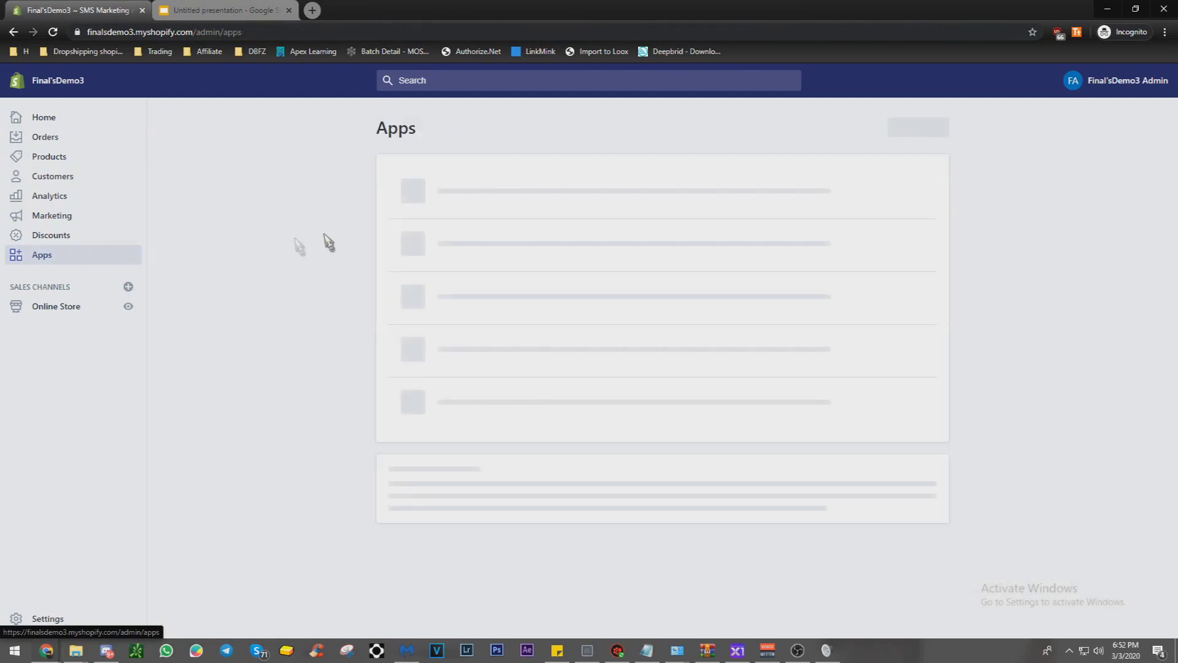
{"action": "left_click", "coordinate": [408, 374]}
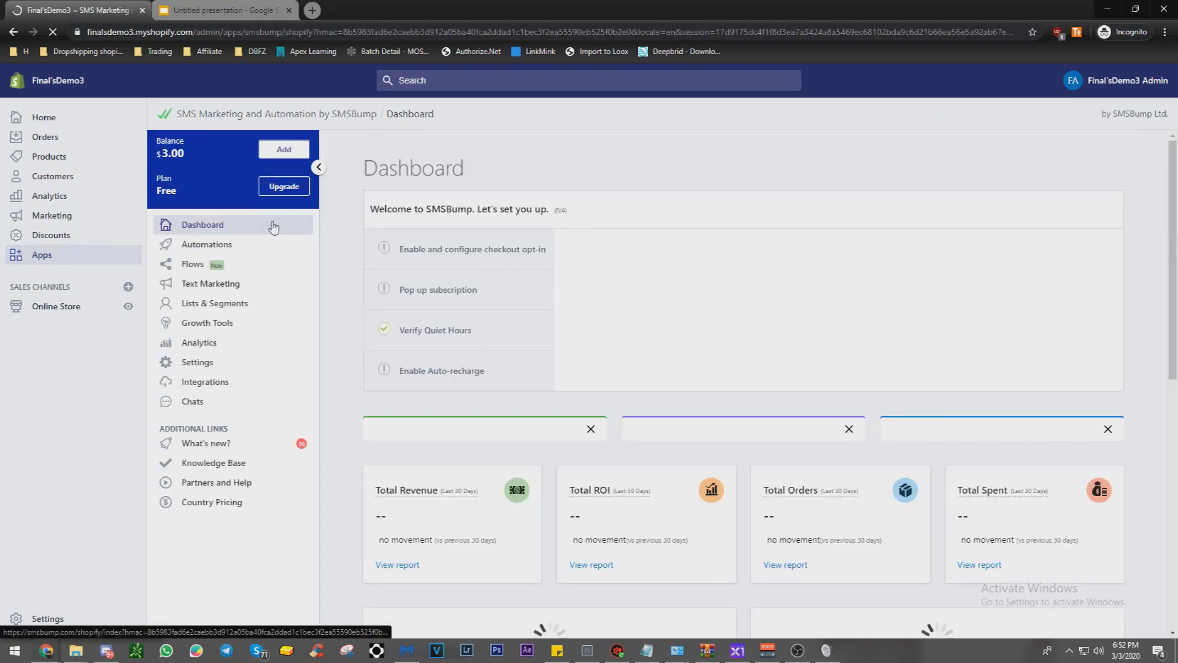
Set the 'after 5 minutes' automation to Active and open the 1-day reminder for editing
{"action": "left_click", "coordinate": [224, 253]}
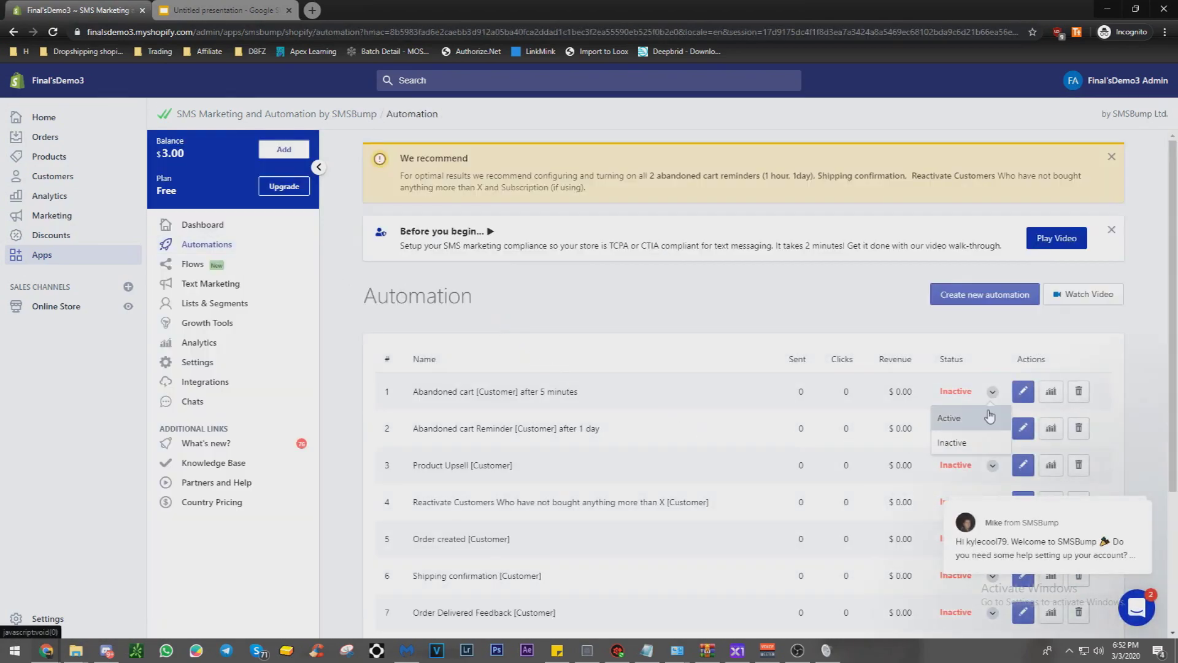
{"action": "left_click", "coordinate": [964, 394]}
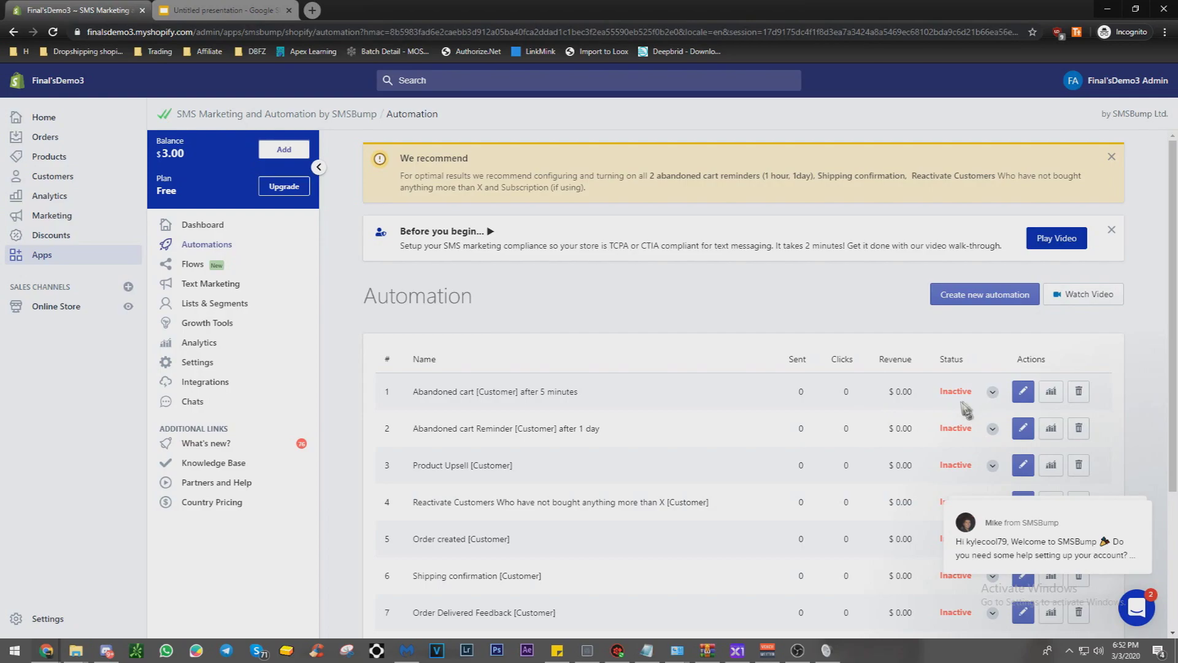
{"action": "left_click", "coordinate": [1023, 429]}
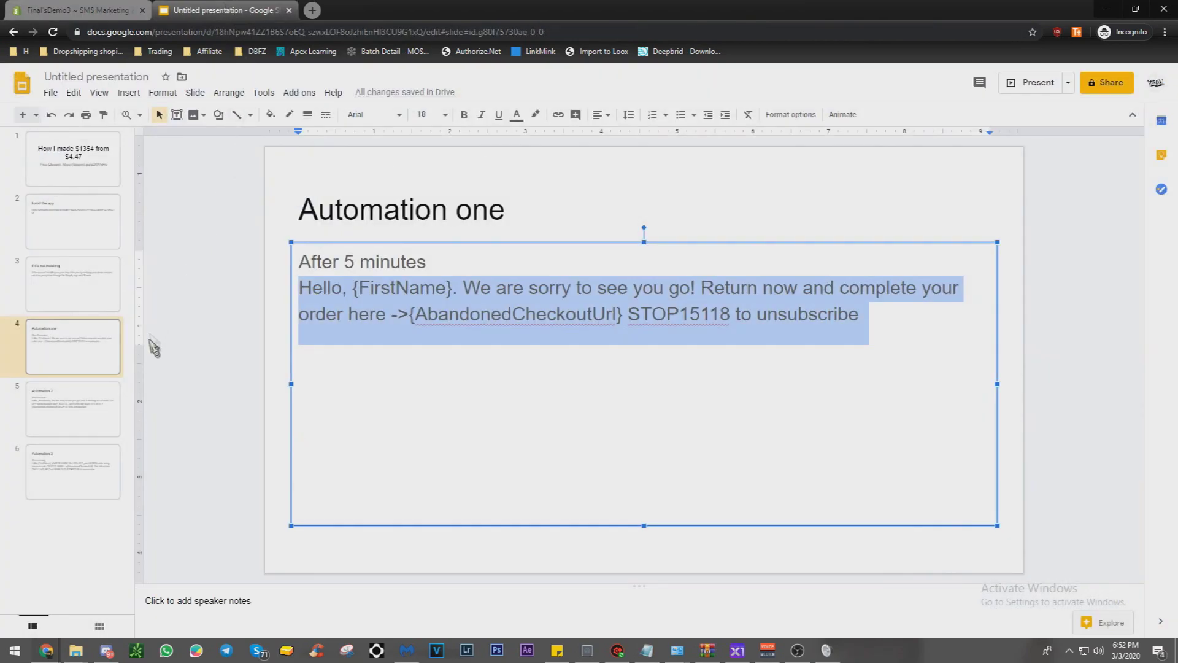
Select the Automation 2 discount message text in the presentation
{"action": "left_click", "coordinate": [228, 10]}
{"action": "left_click", "coordinate": [110, 404]}
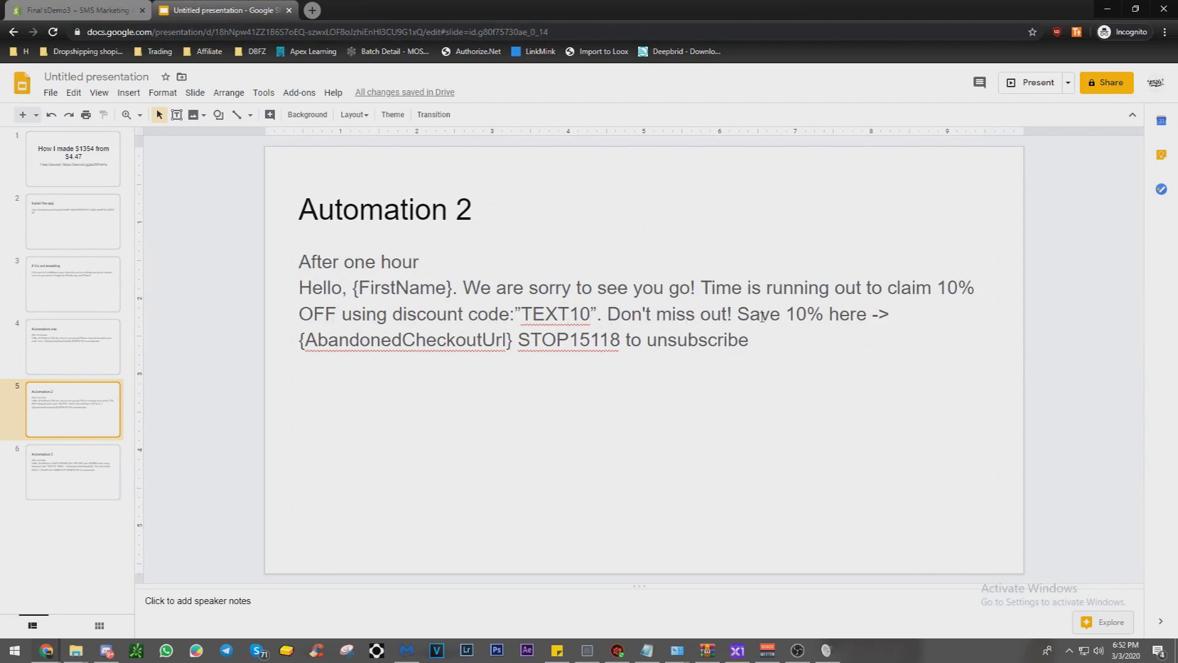
{"action": "left_click", "coordinate": [46, 370]}
{"action": "left_click", "coordinate": [87, 410]}
{"action": "left_click", "coordinate": [446, 312]}
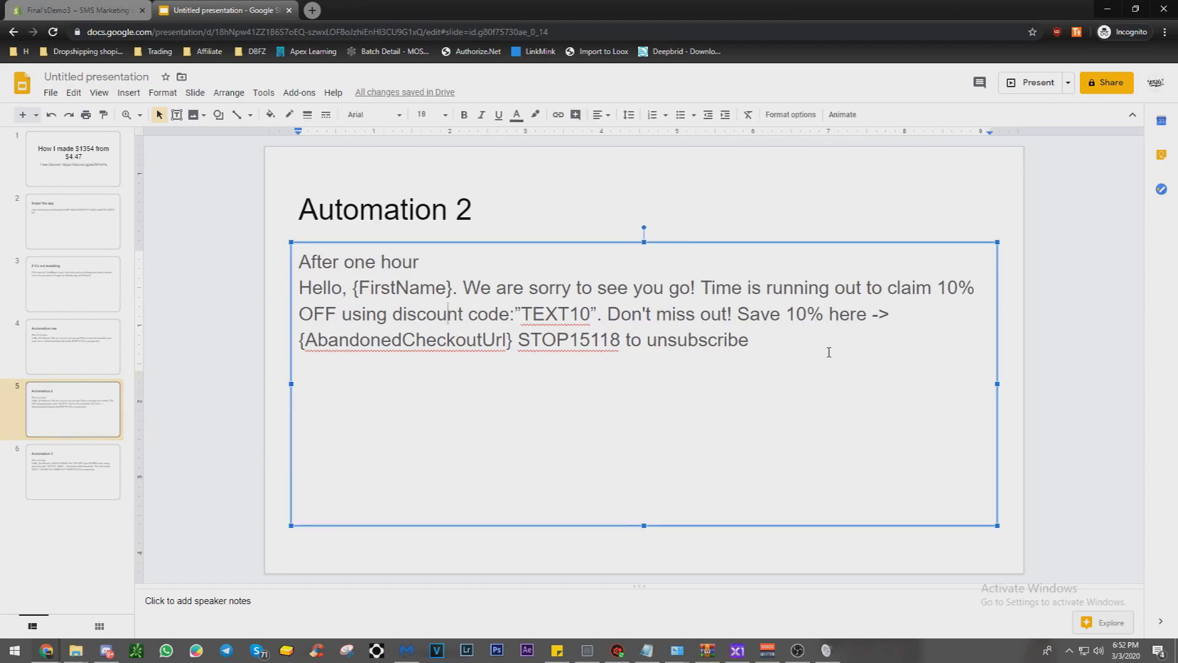
{"action": "left_click_drag", "start_coordinate": [779, 345], "coordinate": [299, 288]}
Rename the reminder to 'Abandoned cart Reminder [Customer] after 1 hour'
{"action": "left_click", "coordinate": [80, 10]}
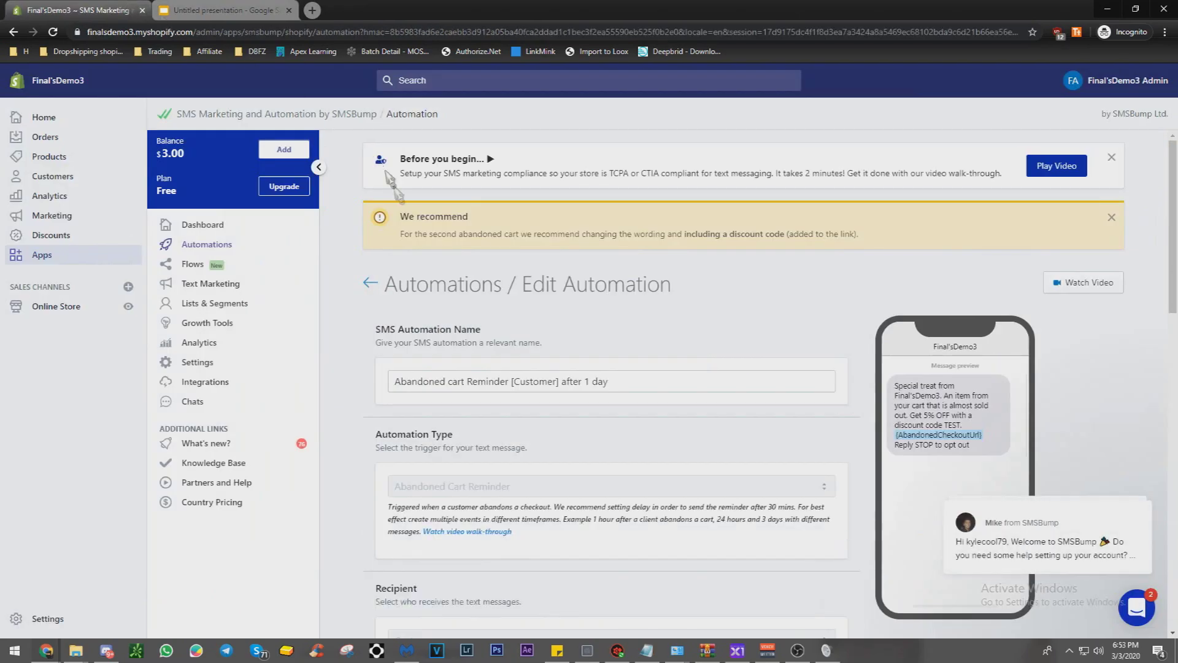
{"action": "left_click", "coordinate": [589, 381]}
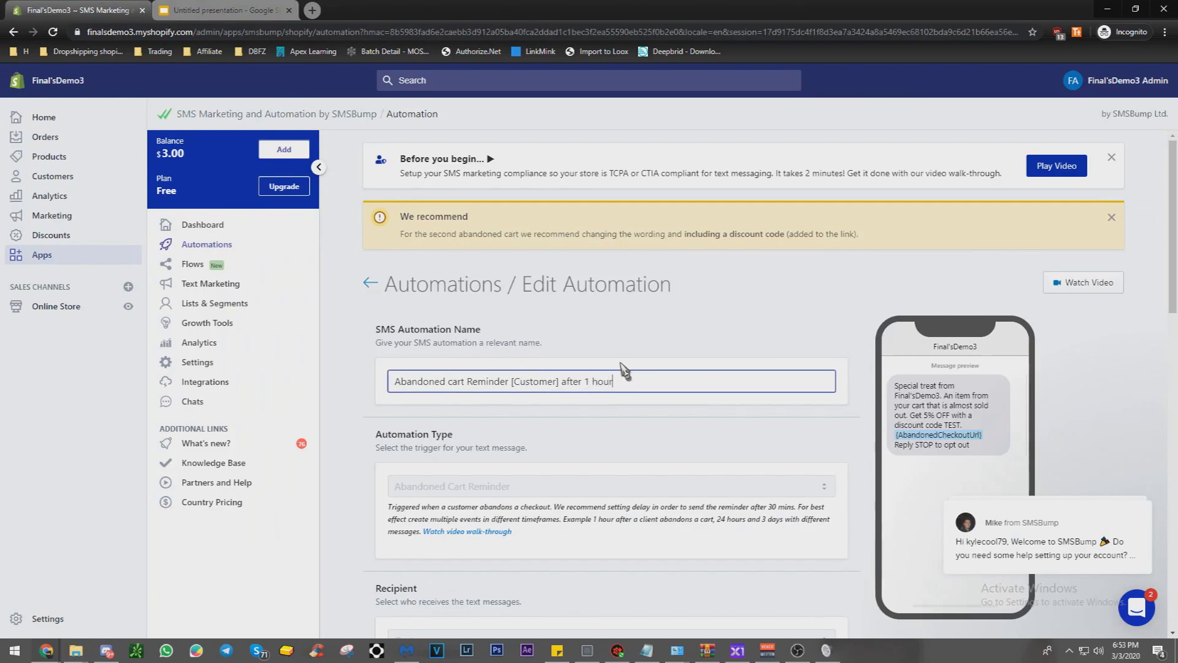
{"action": "scroll", "coordinate": [624, 371], "scroll_direction": "down", "scroll_amount": 10}
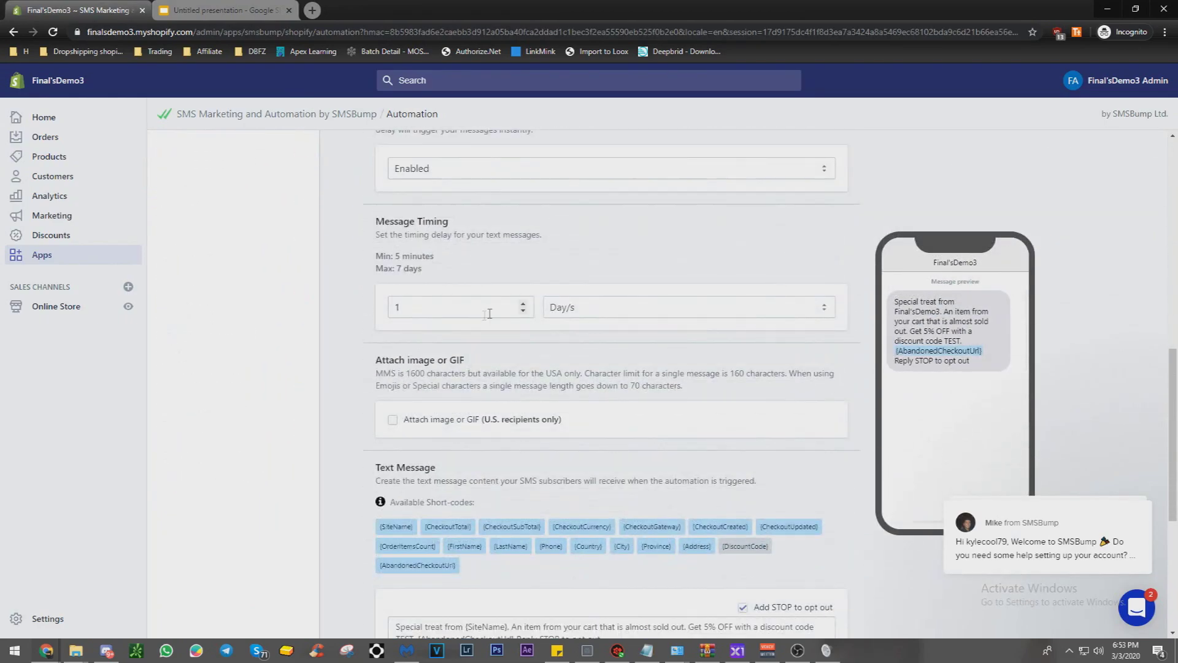
{"action": "left_click", "coordinate": [561, 309]}
Replace the unsubscribe ending with the STOP opt-out line, then save and confirm
{"action": "scroll", "coordinate": [493, 420], "scroll_direction": "down", "scroll_amount": 4}
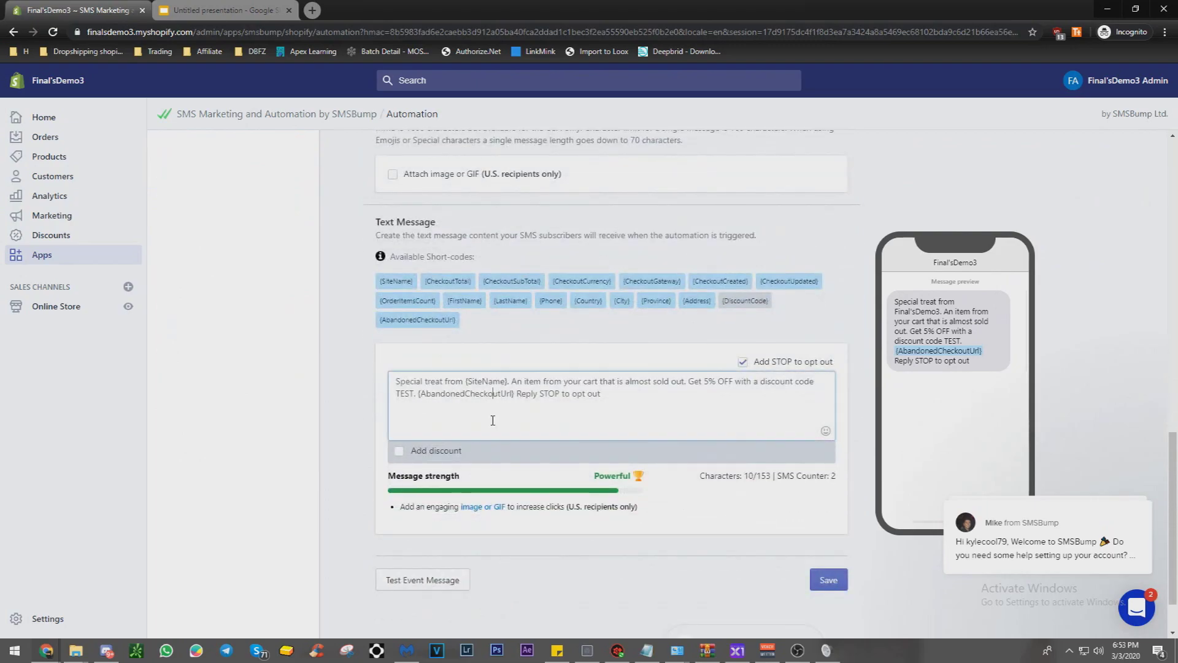
{"action": "left_click_drag", "start_coordinate": [773, 398], "coordinate": [707, 400]}
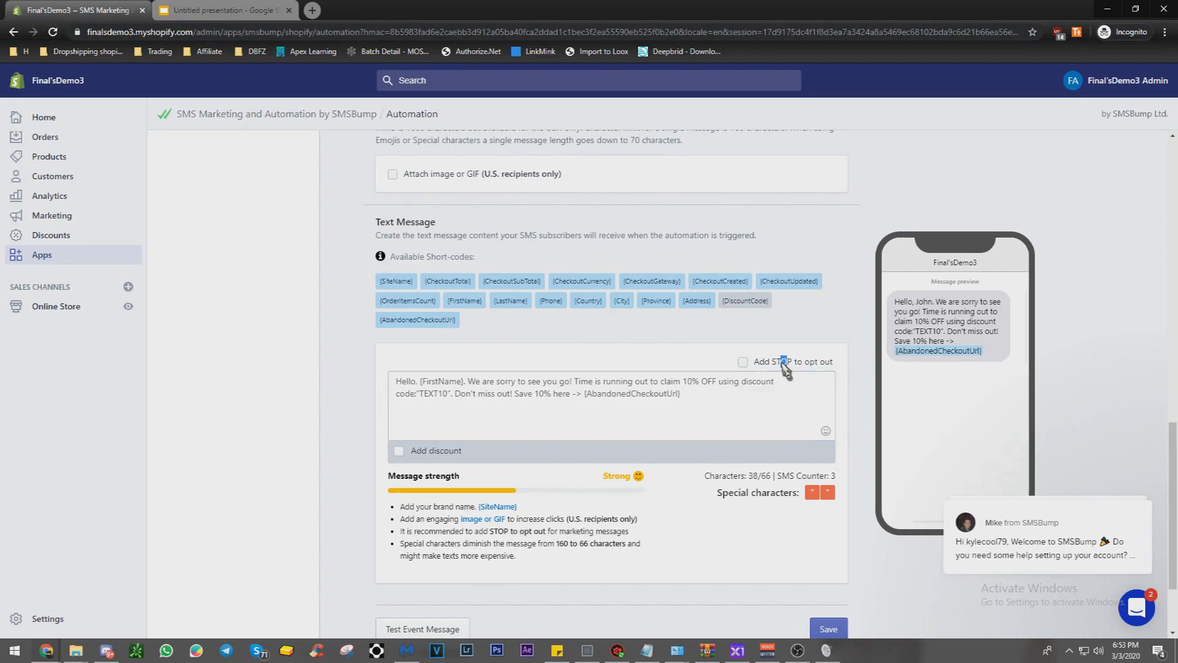
{"action": "left_click", "coordinate": [781, 362]}
{"action": "scroll", "coordinate": [761, 424], "scroll_direction": "down", "scroll_amount": 2}
{"action": "left_click", "coordinate": [828, 513]}
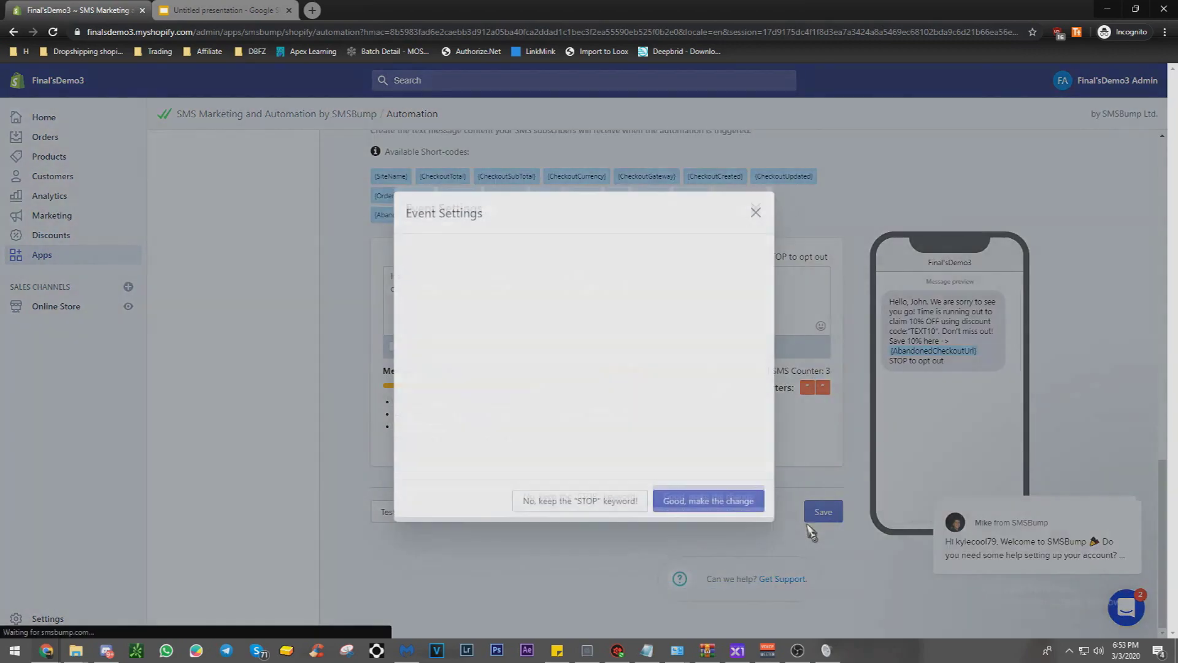
{"action": "left_click", "coordinate": [749, 496]}
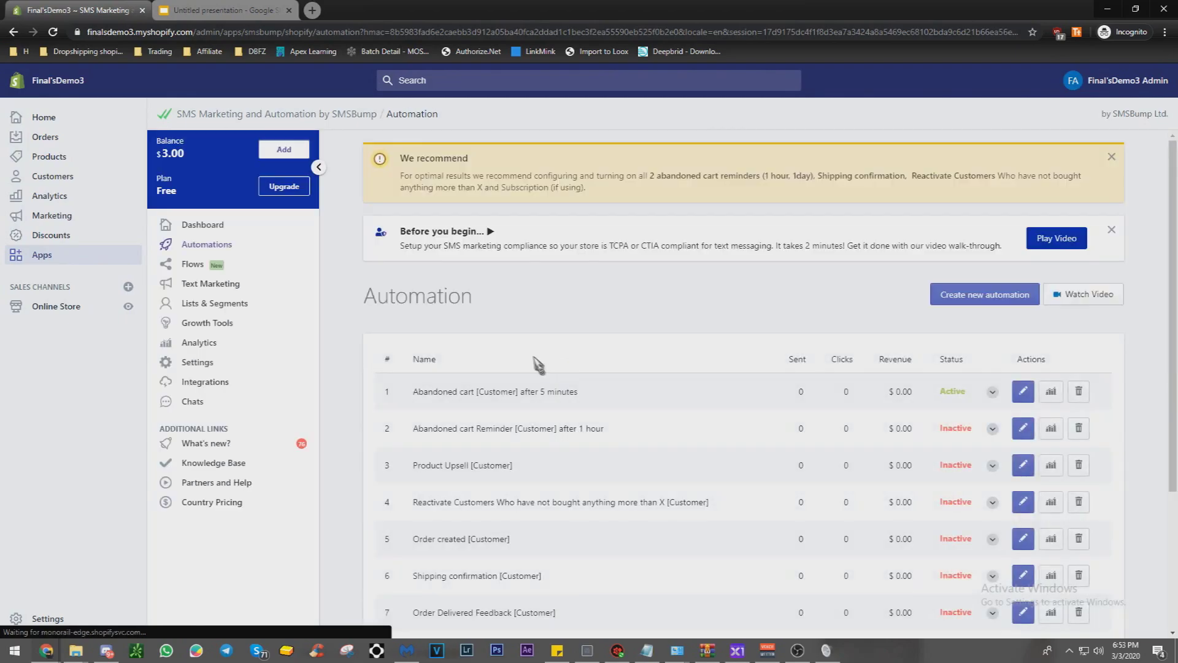
{"action": "scroll", "coordinate": [737, 331], "scroll_direction": "down", "scroll_amount": 2}
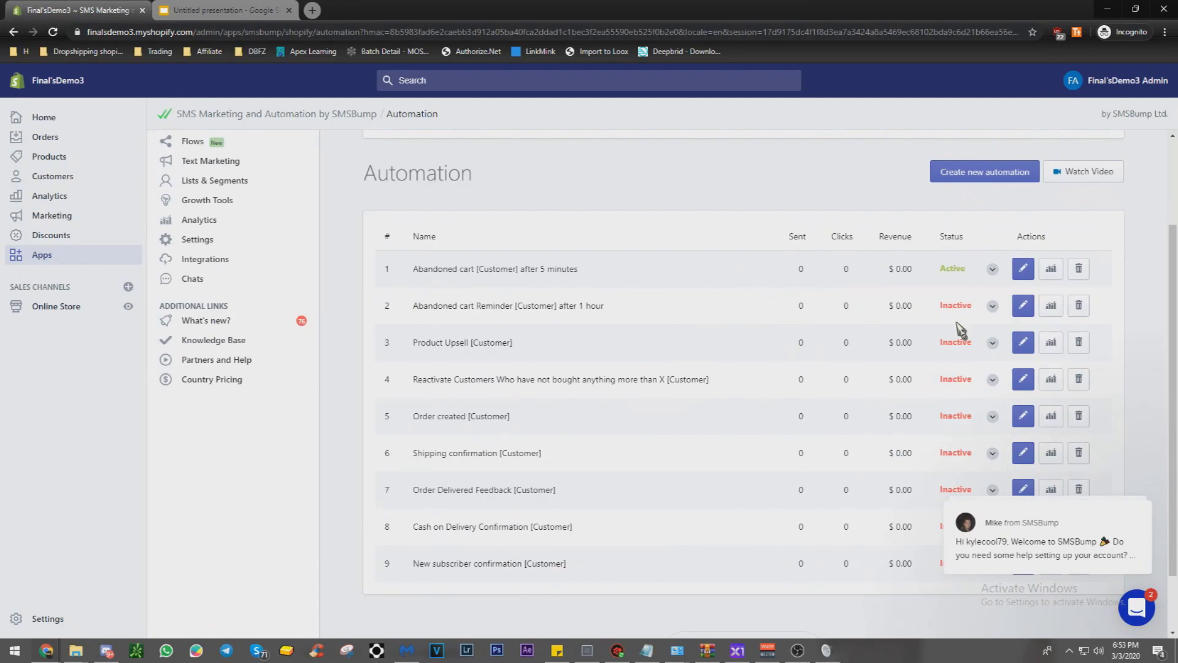
{"action": "left_click", "coordinate": [1021, 340]}
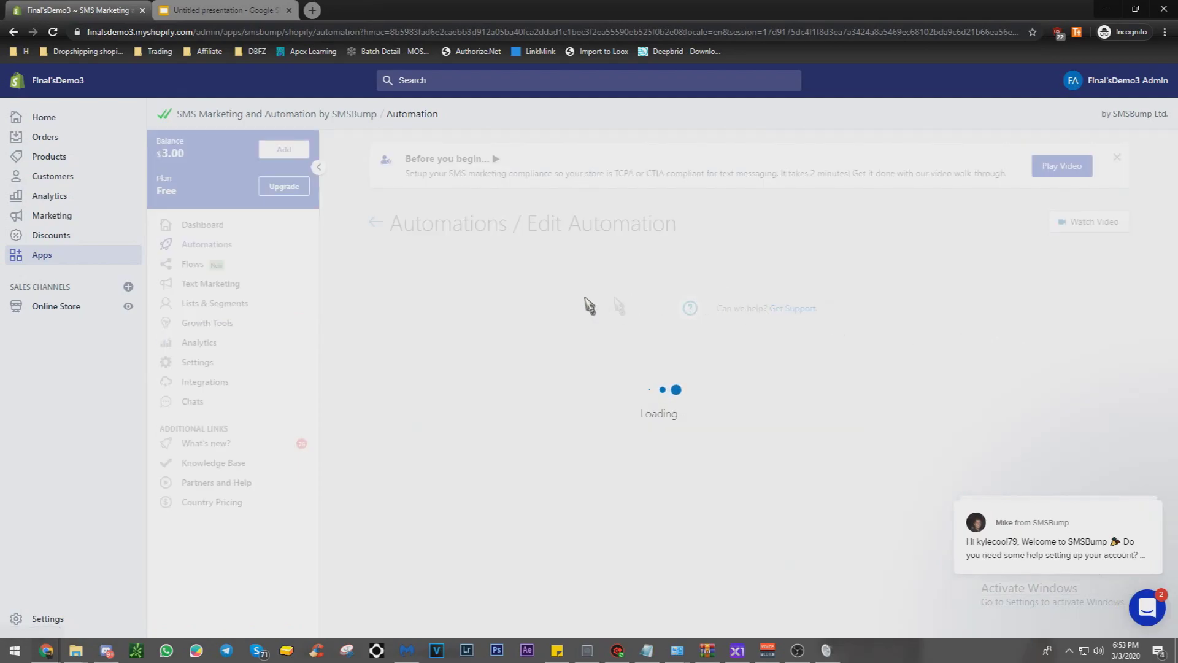
{"action": "key", "text": "ctrl+Tab"}
{"action": "left_click", "coordinate": [90, 460]}
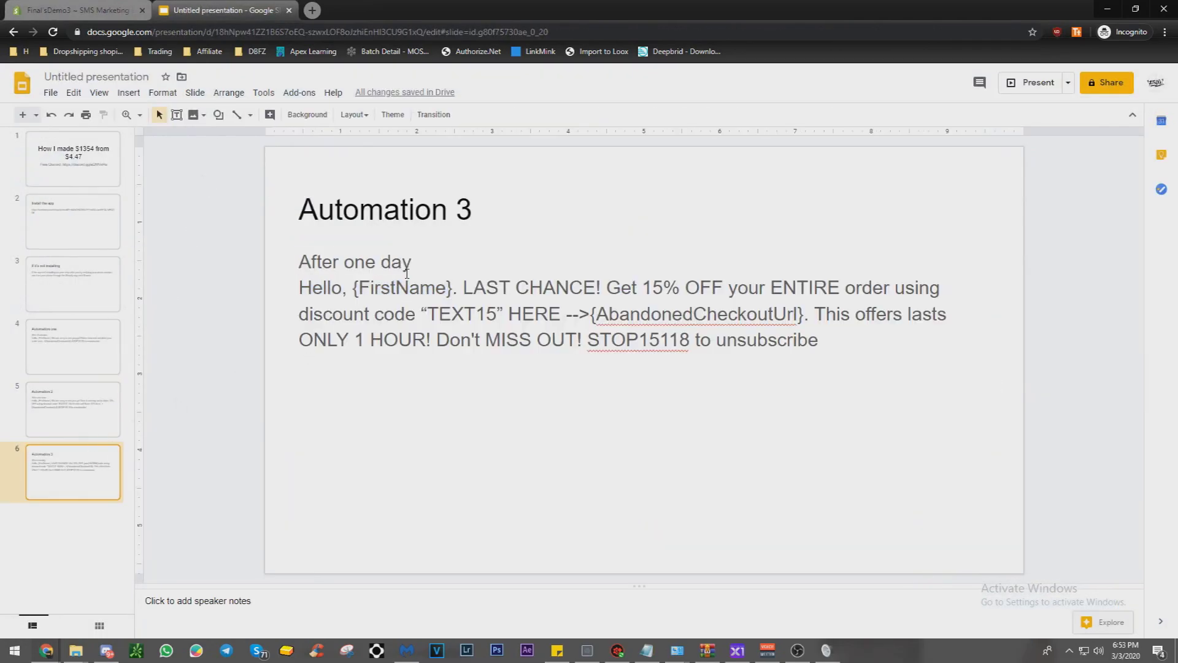
{"action": "left_click", "coordinate": [61, 11]}
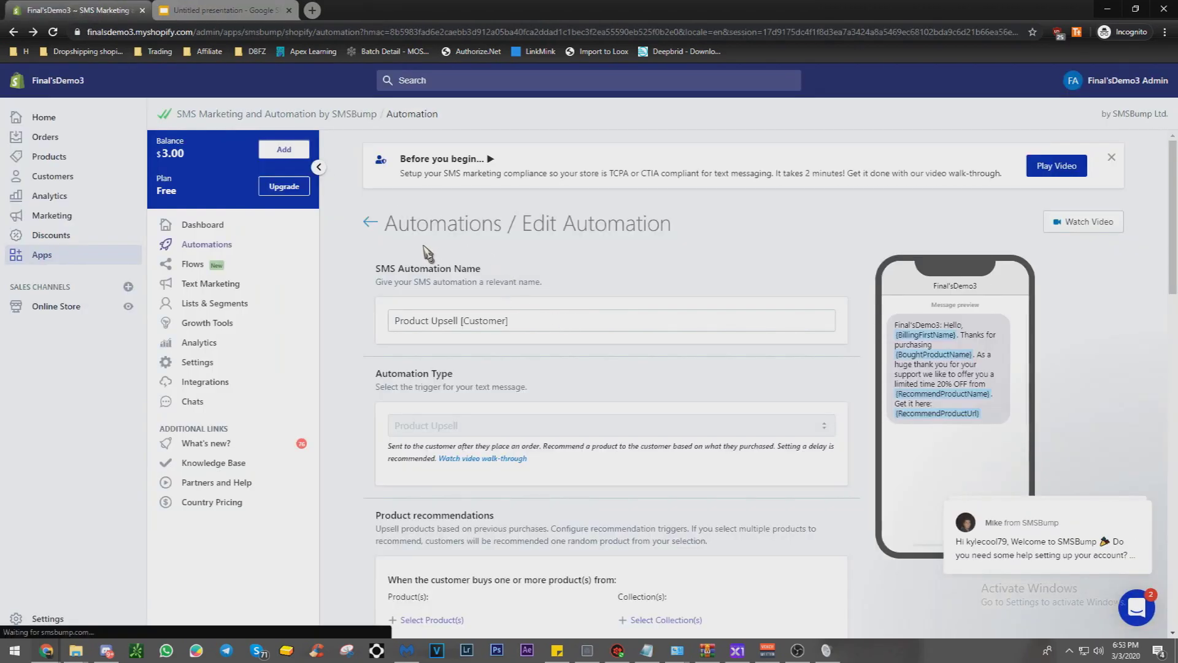
{"action": "left_click", "coordinate": [369, 222]}
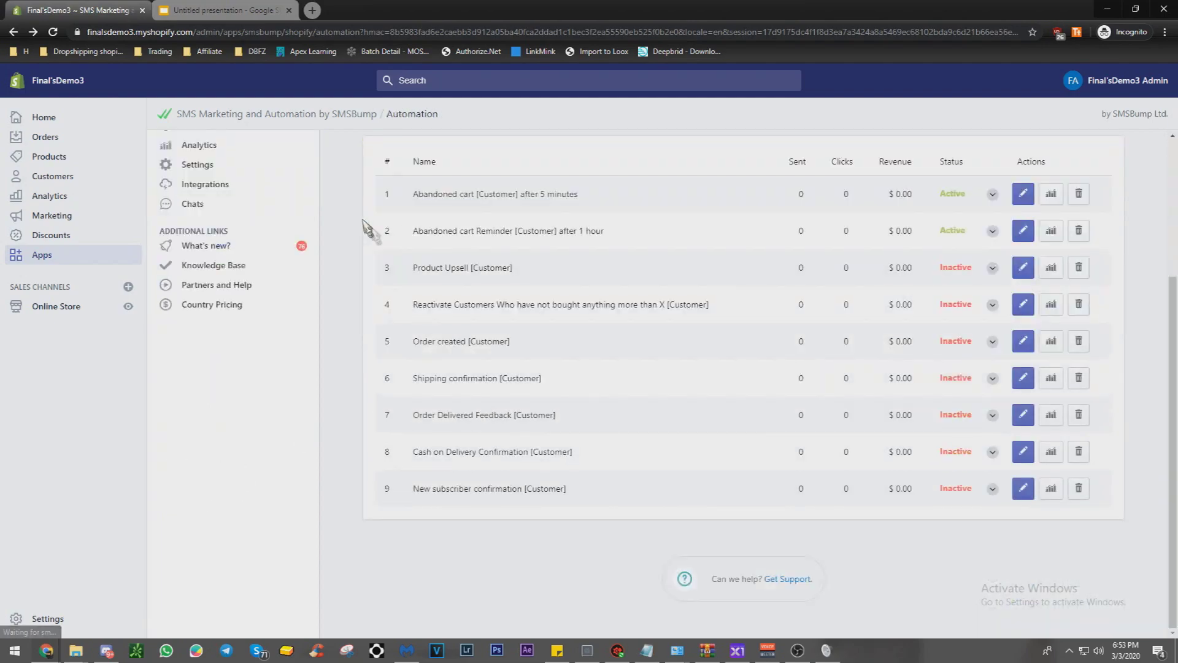
Create a new automation named 'One day a'
{"action": "left_click", "coordinate": [1007, 295]}
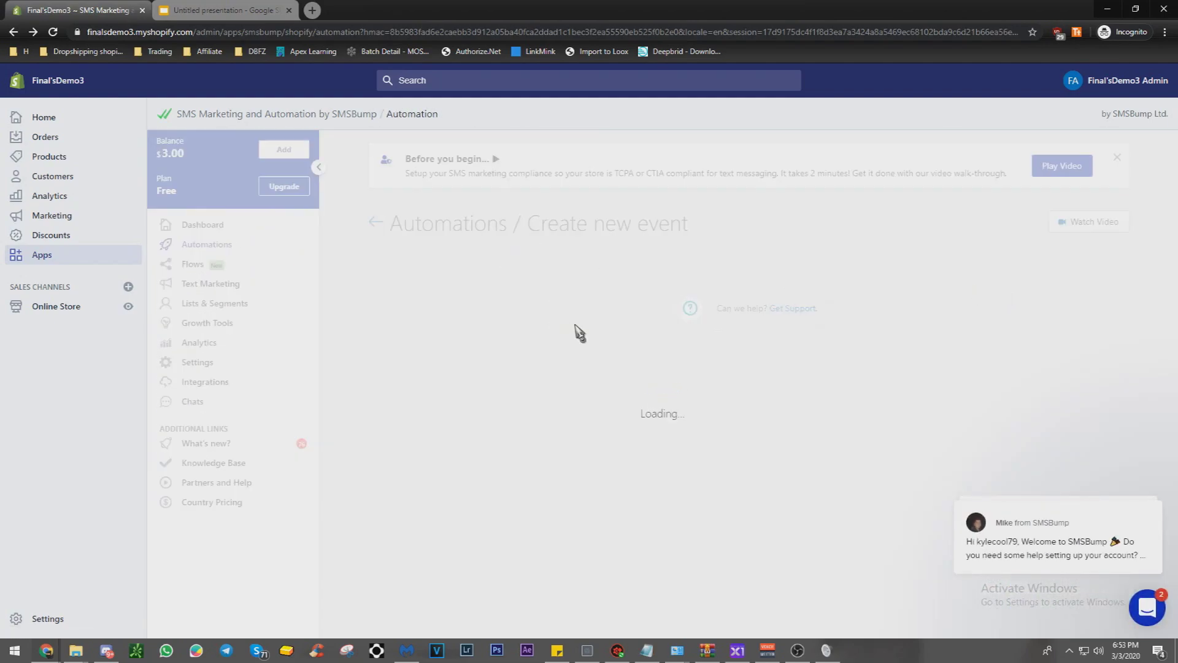
{"action": "left_click", "coordinate": [544, 322]}
{"action": "left_click", "coordinate": [161, 9]}
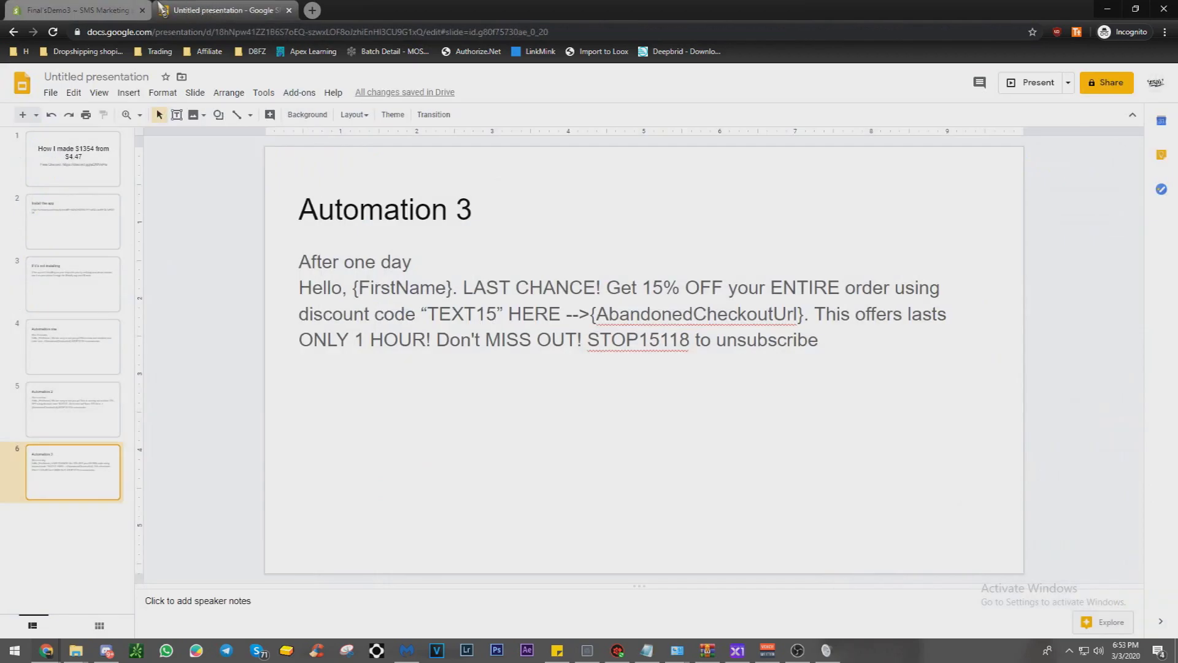
{"action": "left_click", "coordinate": [118, 9]}
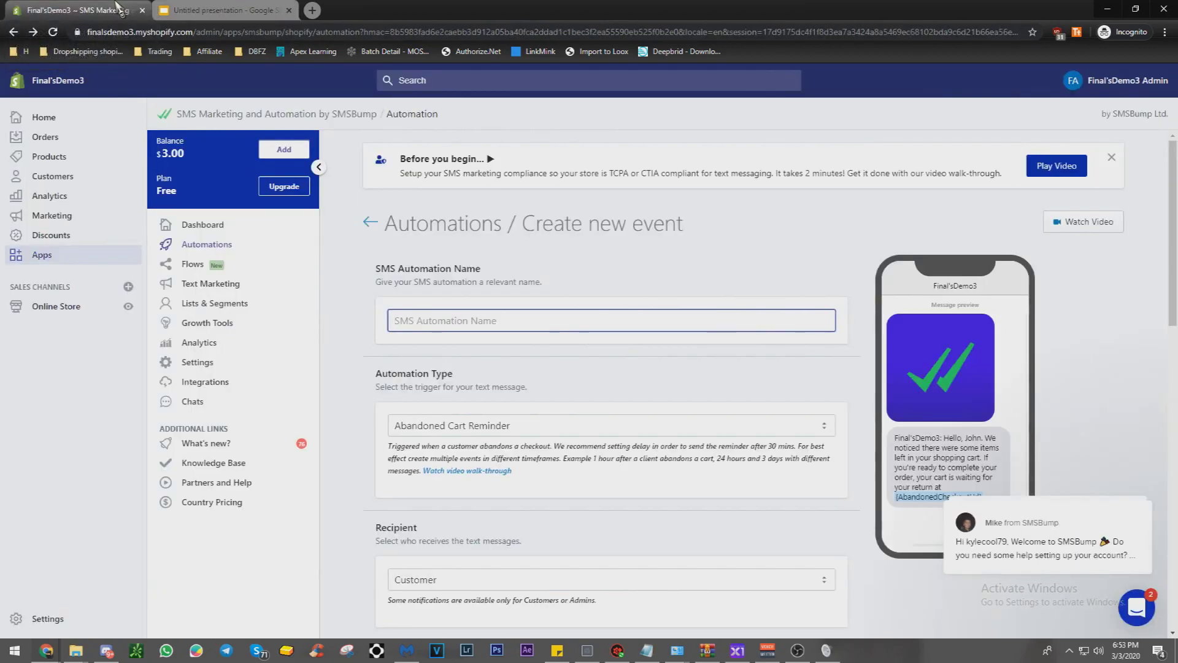
{"action": "type", "text": "One day ac"}
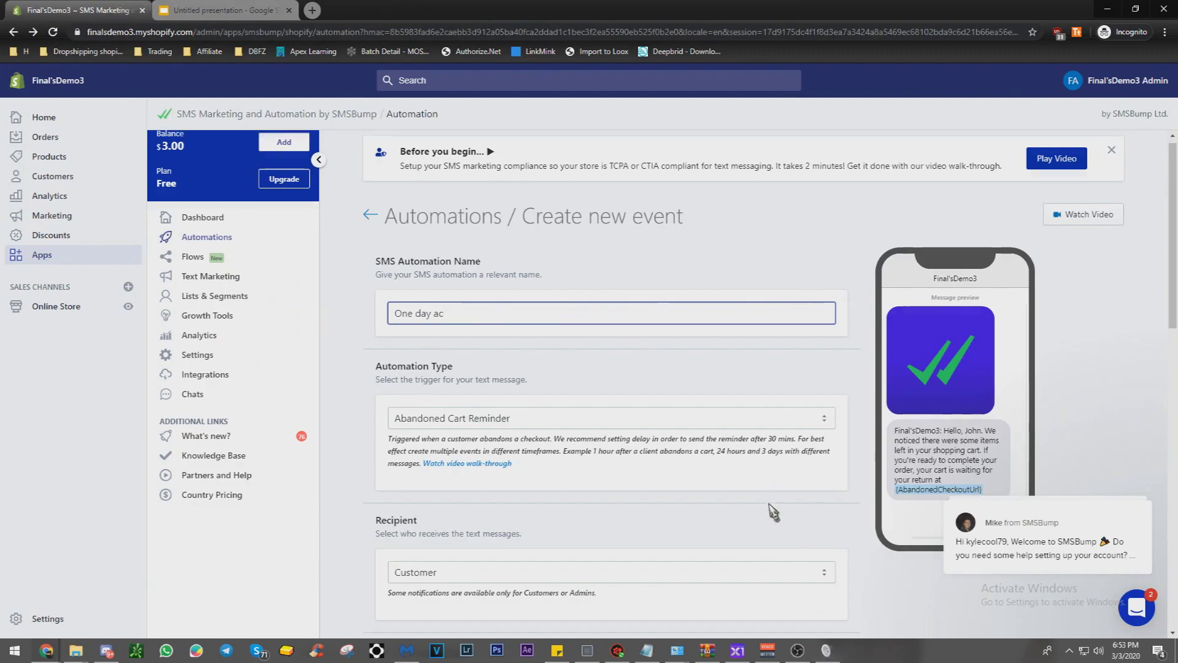
Keep Customer as recipient and enable a sending delay of 1 Day/s
{"action": "scroll", "coordinate": [771, 509], "scroll_direction": "down", "scroll_amount": 4}
{"action": "left_click", "coordinate": [421, 338]}
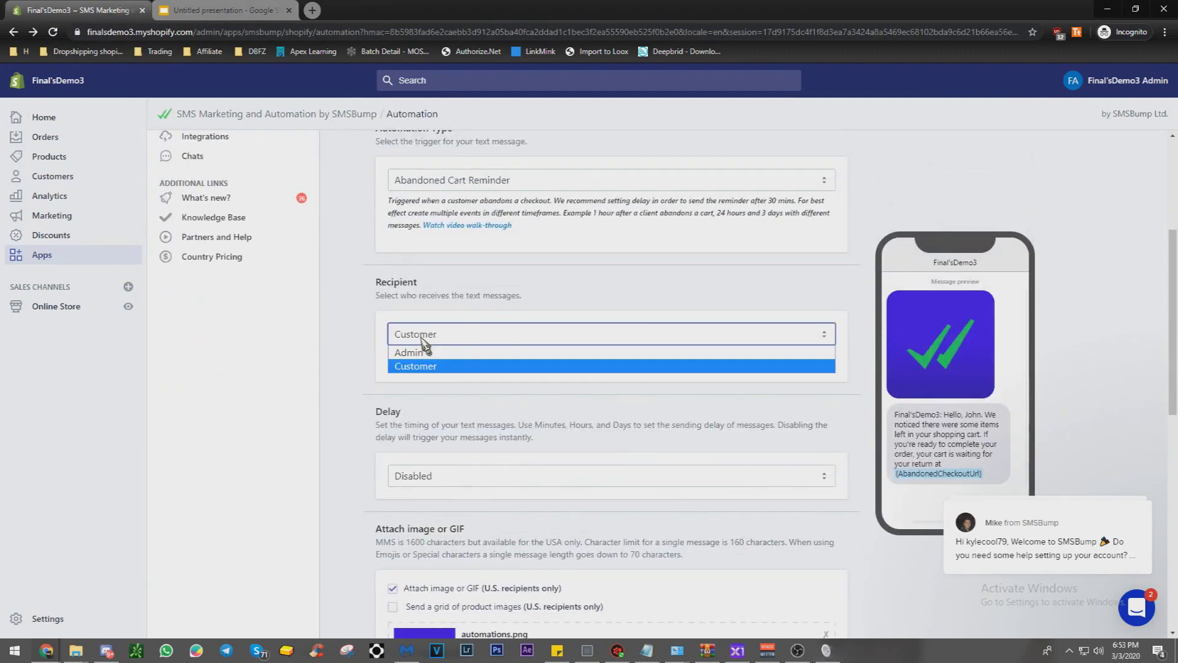
{"action": "left_click", "coordinate": [425, 358]}
{"action": "scroll", "coordinate": [427, 359], "scroll_direction": "down", "scroll_amount": 3}
{"action": "left_click", "coordinate": [447, 294]}
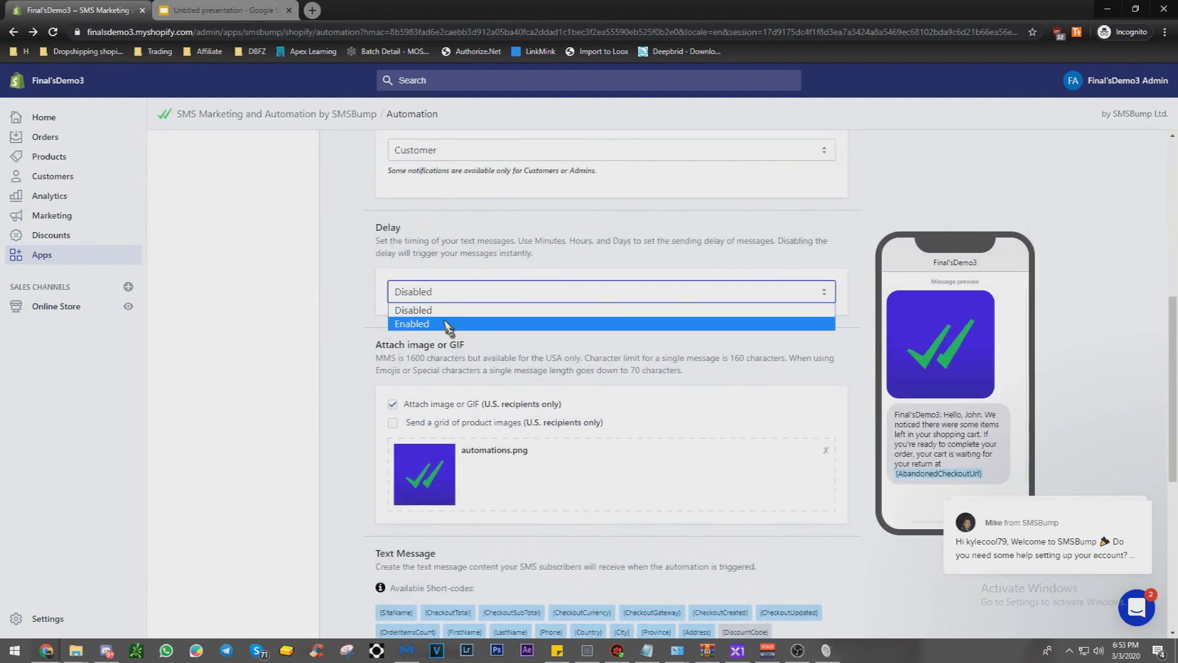
{"action": "left_click", "coordinate": [448, 326]}
{"action": "left_click", "coordinate": [200, 8]}
{"action": "left_click", "coordinate": [80, 10]}
{"action": "double_click", "coordinate": [430, 369]}
{"action": "type", "text": "1"}
{"action": "left_click", "coordinate": [655, 371]}
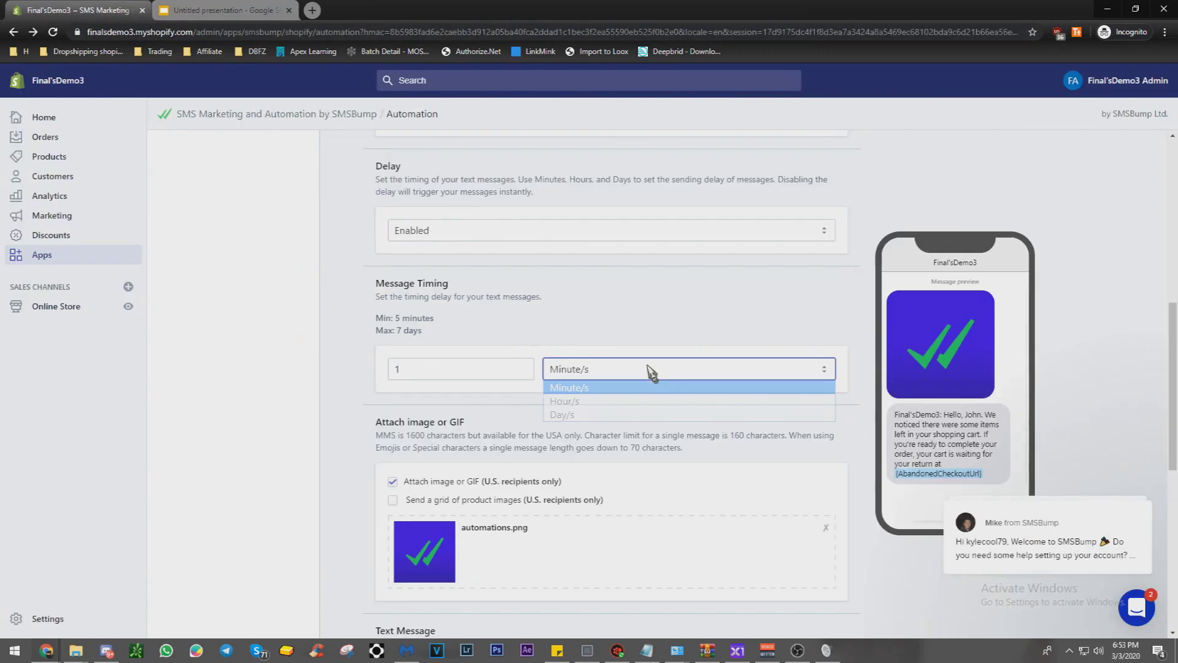
{"action": "left_click", "coordinate": [613, 414]}
Turn off Attach image and bring up the Automation 3 slide
{"action": "scroll", "coordinate": [461, 307], "scroll_direction": "down", "scroll_amount": 3}
{"action": "left_click", "coordinate": [462, 298]}
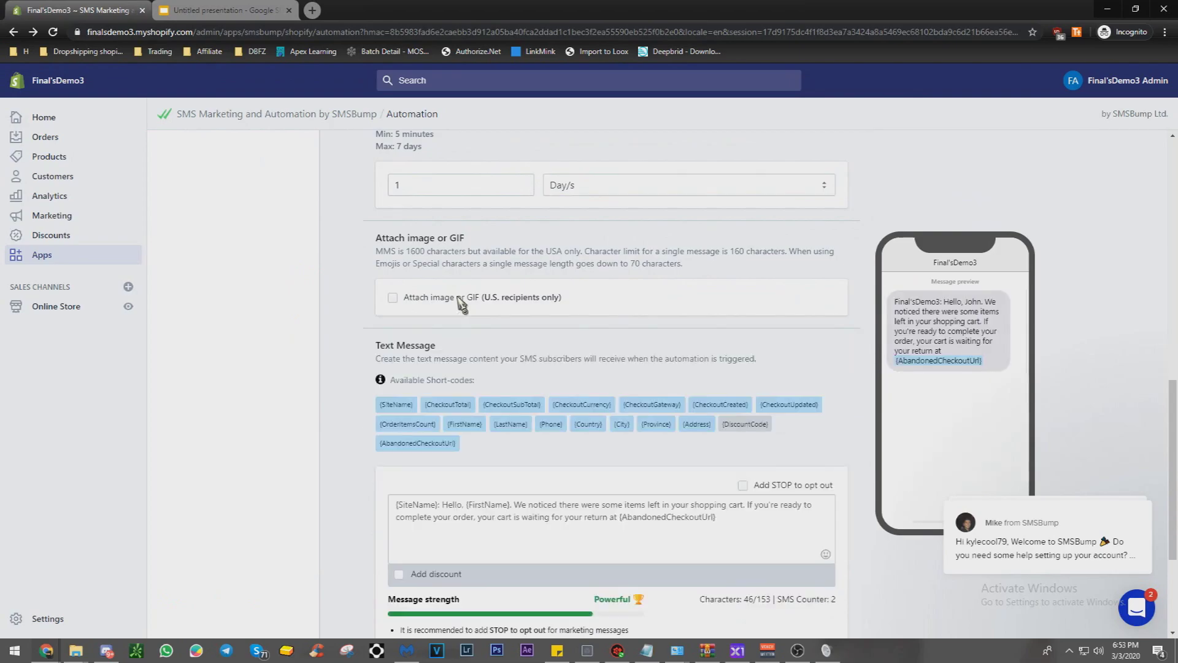
{"action": "scroll", "coordinate": [768, 322], "scroll_direction": "down", "scroll_amount": 1}
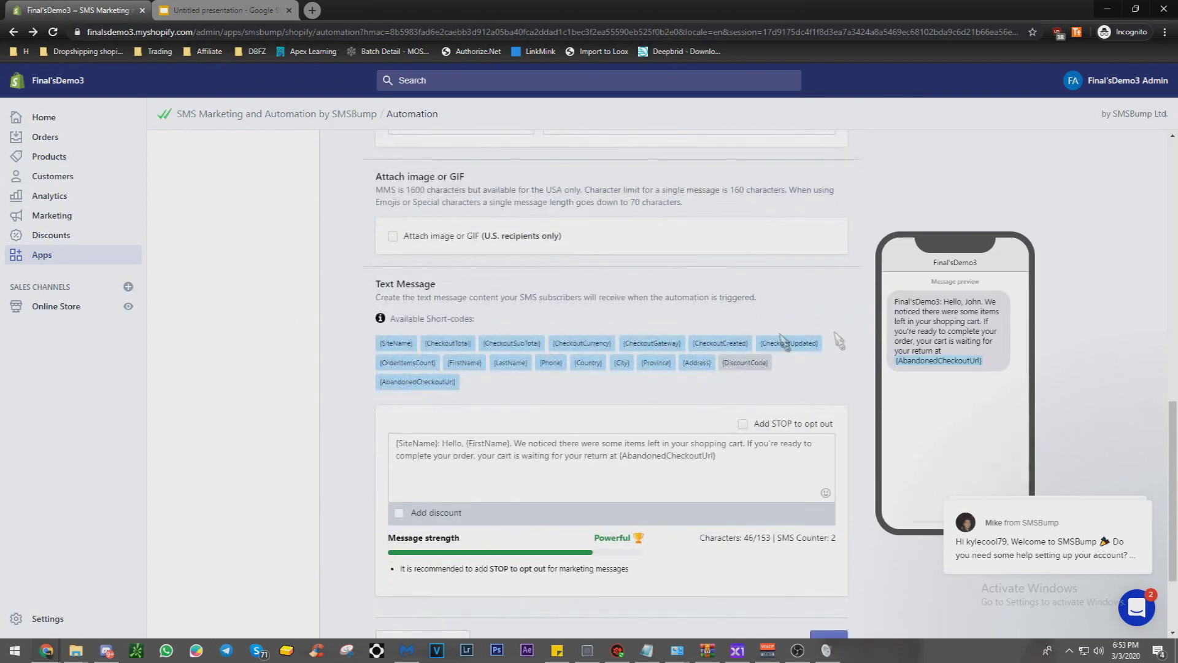
{"action": "left_click", "coordinate": [227, 10]}
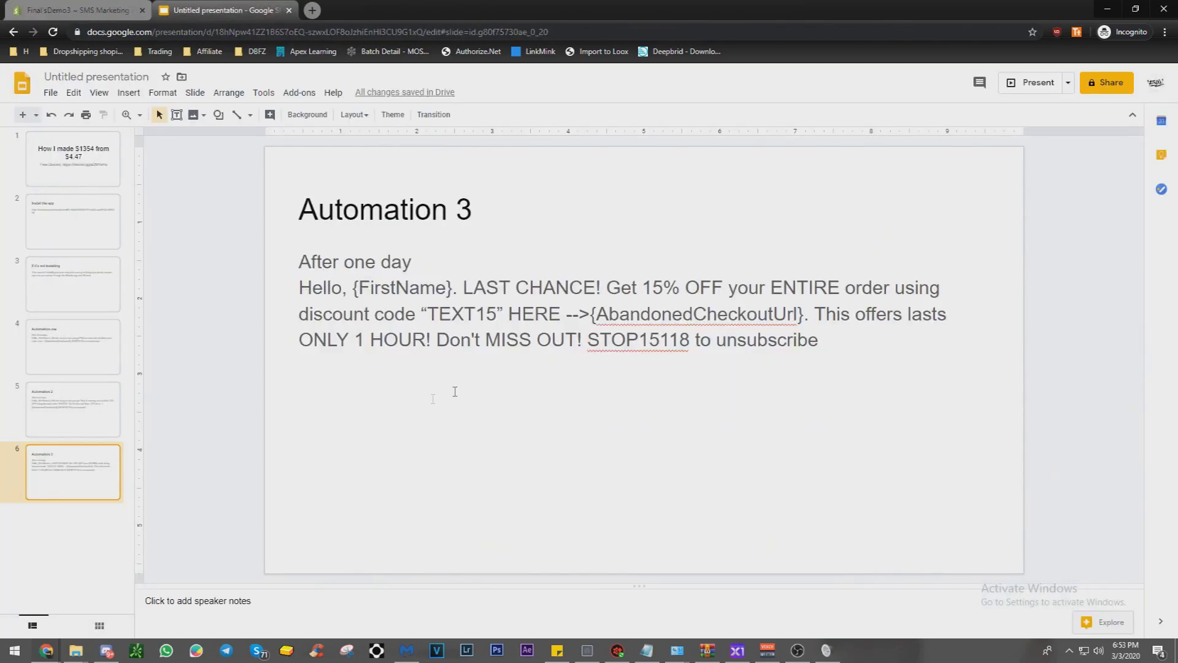
Copy the Automation 3 LAST CHANCE 15% OFF message into the automation's text message
{"action": "left_click", "coordinate": [823, 342]}
{"action": "left_click_drag", "start_coordinate": [820, 341], "coordinate": [747, 341]}
{"action": "left_click_drag", "start_coordinate": [634, 332], "coordinate": [246, 294]}
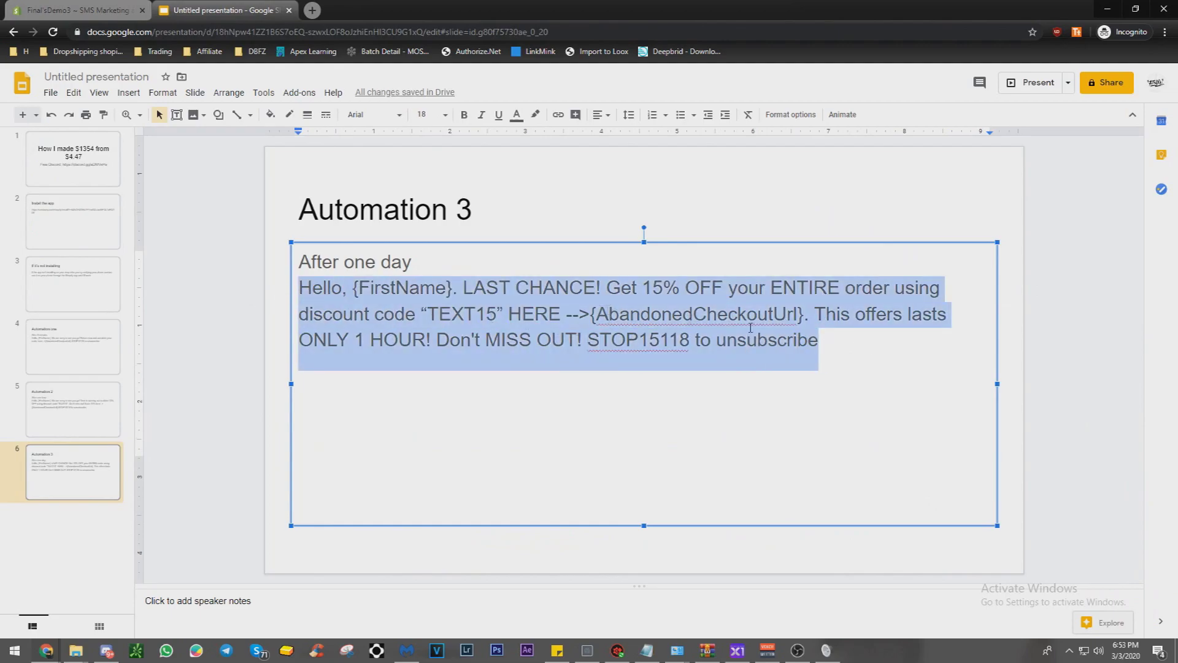
{"action": "key", "text": "ctrl+c"}
{"action": "left_click", "coordinate": [86, 10]}
{"action": "left_click", "coordinate": [584, 460]}
{"action": "key", "text": "ctrl+a"}
{"action": "key", "text": "ctrl+v"}
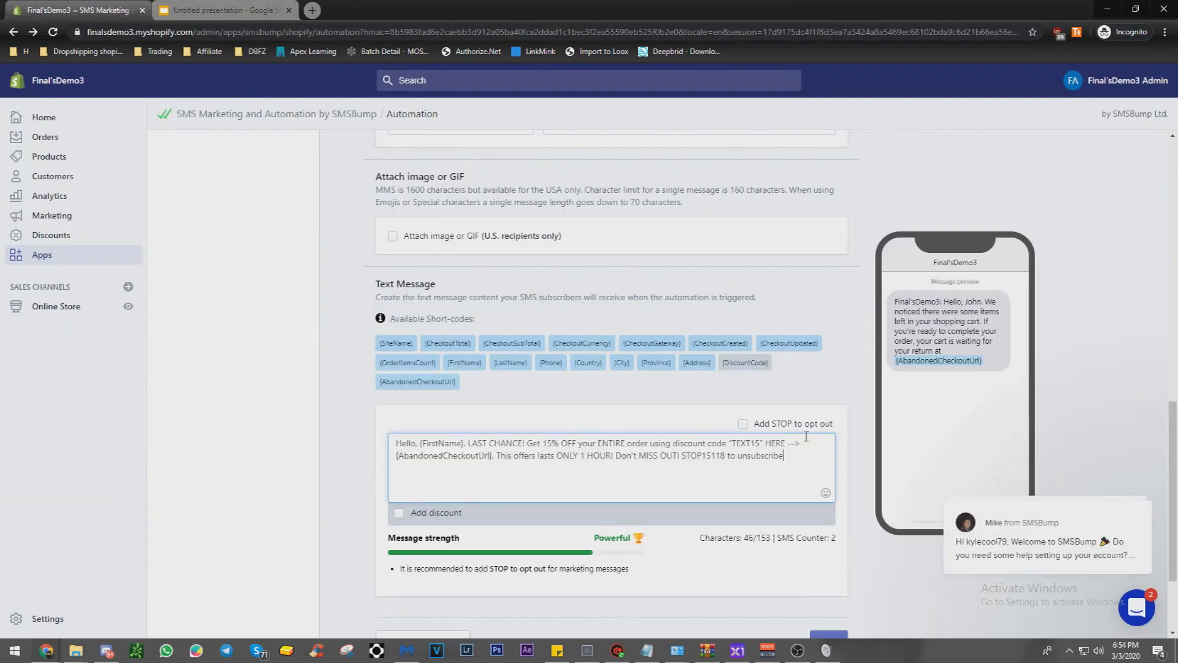
Replace the unsubscribe ending with 'Add STOP to opt out', then save and accept the change
{"action": "left_click_drag", "start_coordinate": [827, 475], "coordinate": [685, 473]}
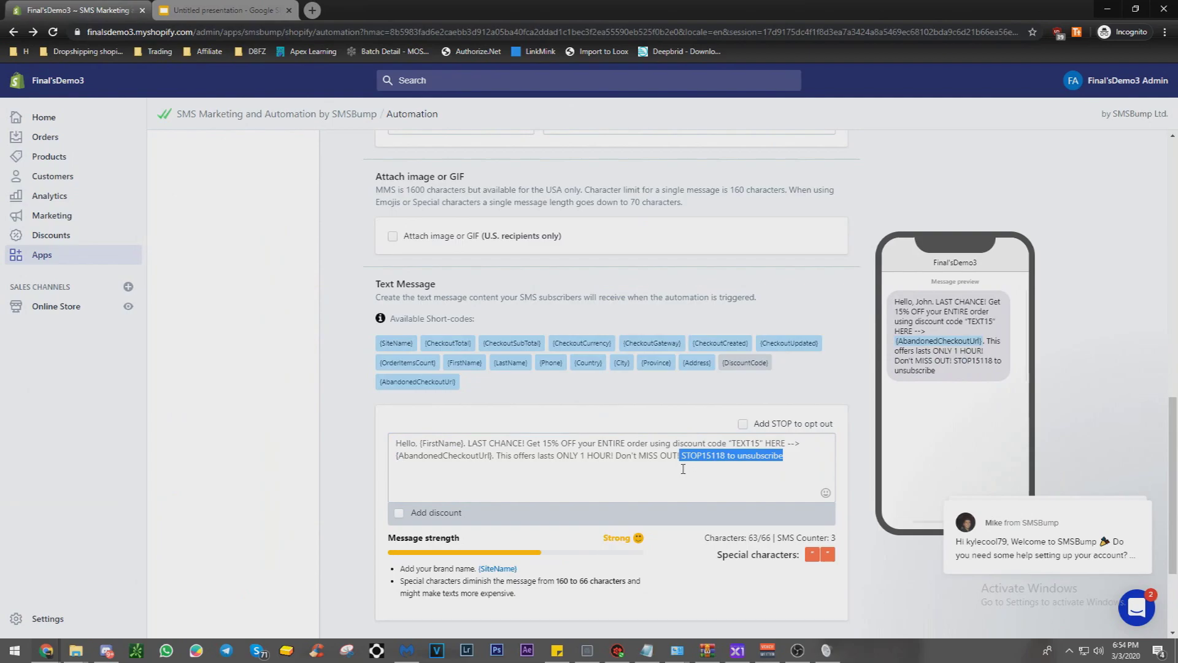
{"action": "key", "text": "BackSpace"}
{"action": "left_click", "coordinate": [744, 424]}
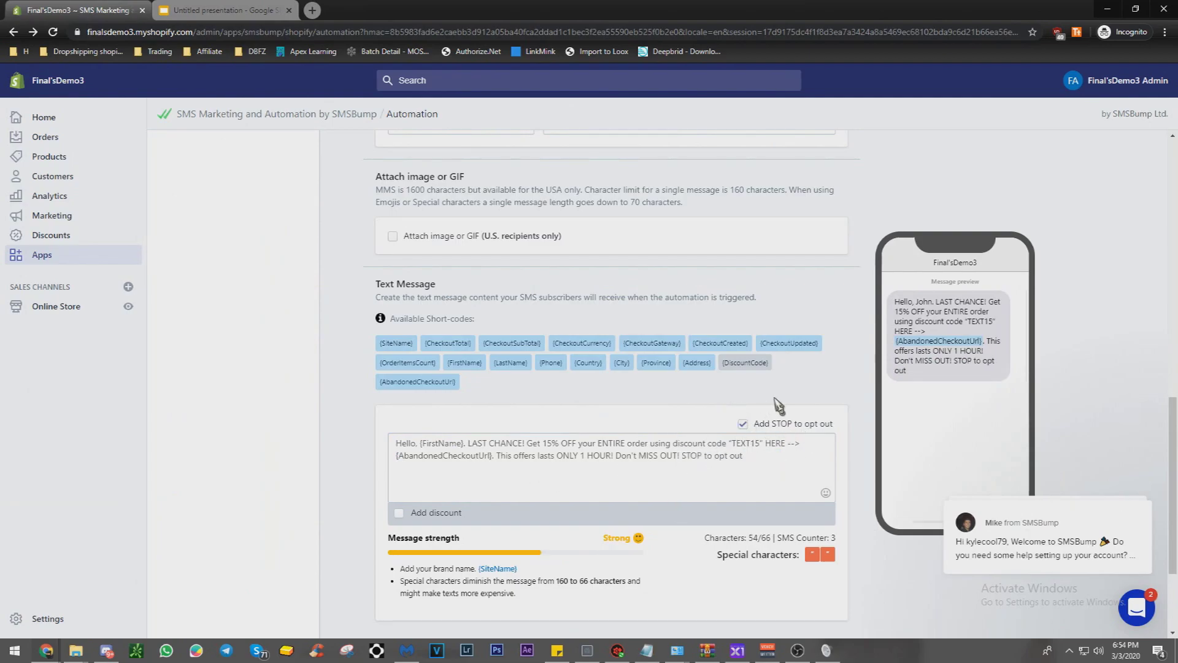
{"action": "scroll", "coordinate": [779, 405], "scroll_direction": "down", "scroll_amount": 3}
{"action": "left_click", "coordinate": [830, 513]}
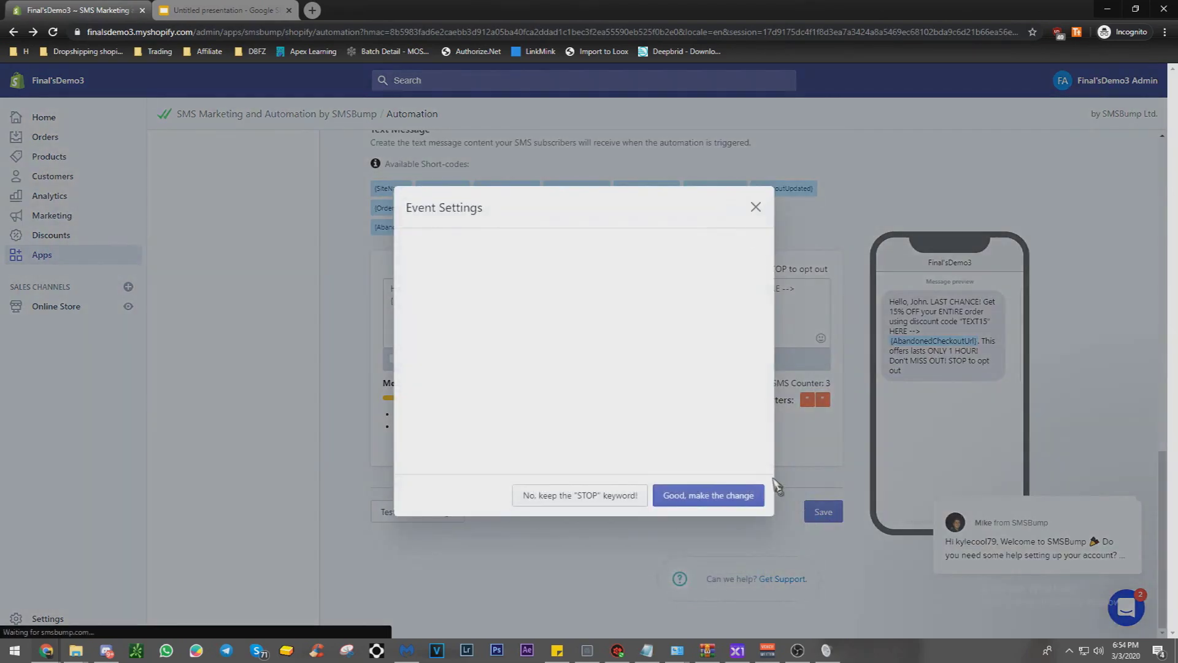
{"action": "left_click", "coordinate": [705, 493]}
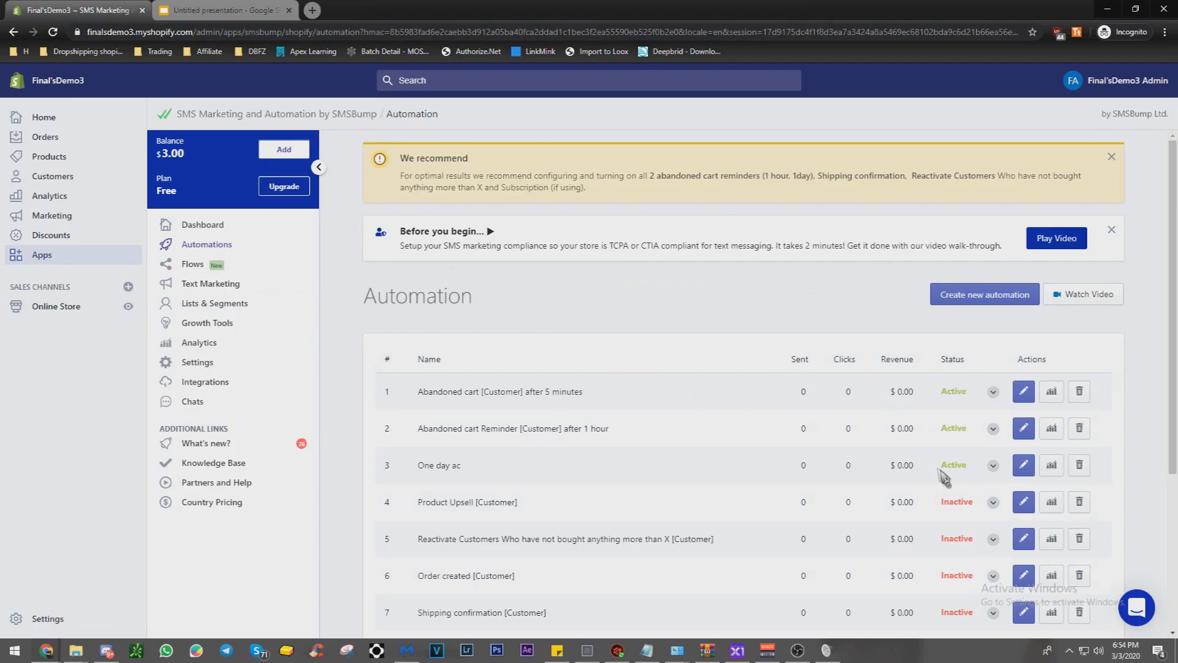
{"action": "scroll", "coordinate": [197, 427], "scroll_direction": "down", "scroll_amount": 1}
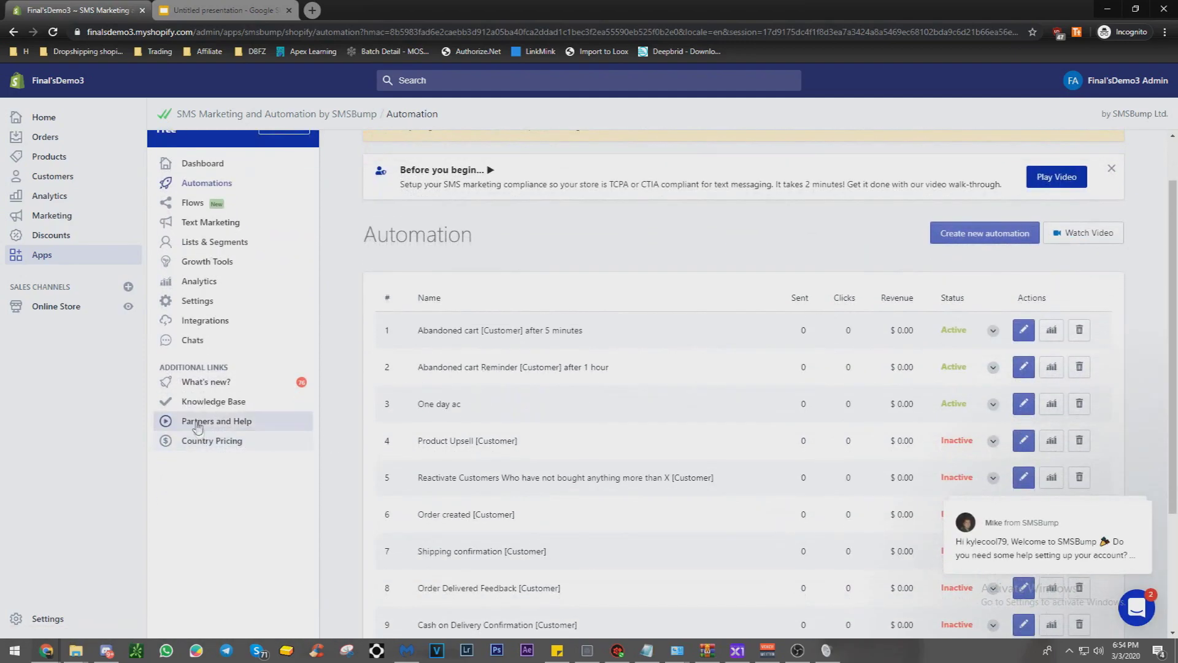
Set Quiet hours Status to Disabled in SMSBump Settings
{"action": "left_click", "coordinate": [209, 303]}
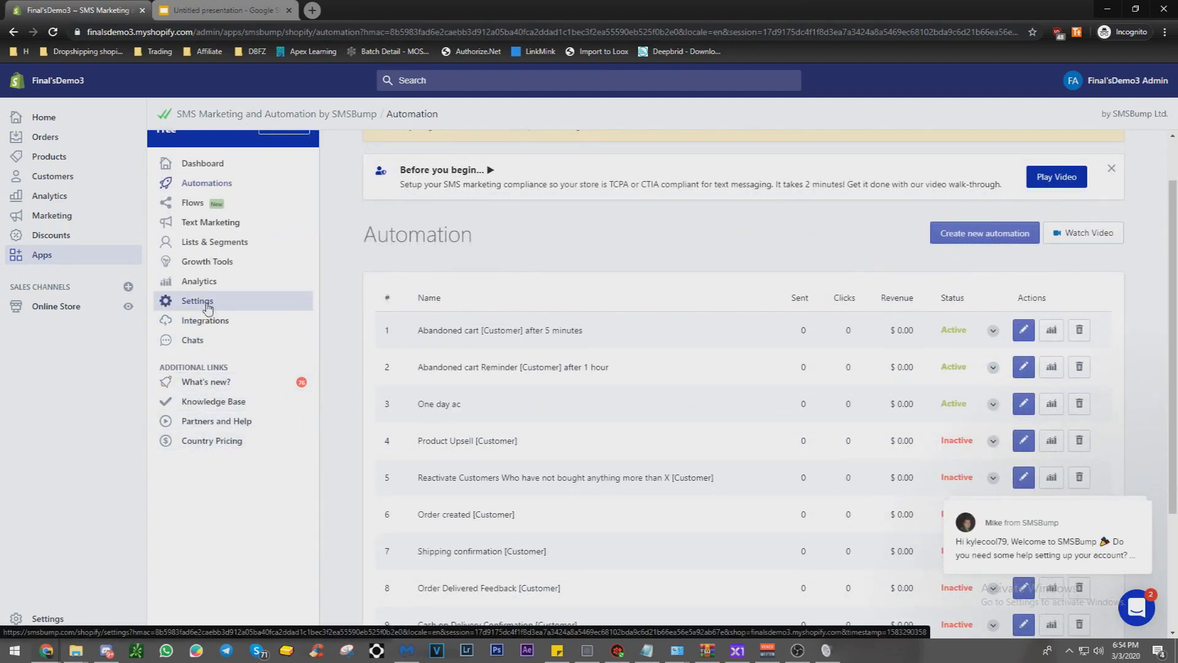
{"action": "scroll", "coordinate": [503, 351], "scroll_direction": "down", "scroll_amount": 1}
{"action": "scroll", "coordinate": [502, 351], "scroll_direction": "down", "scroll_amount": 5}
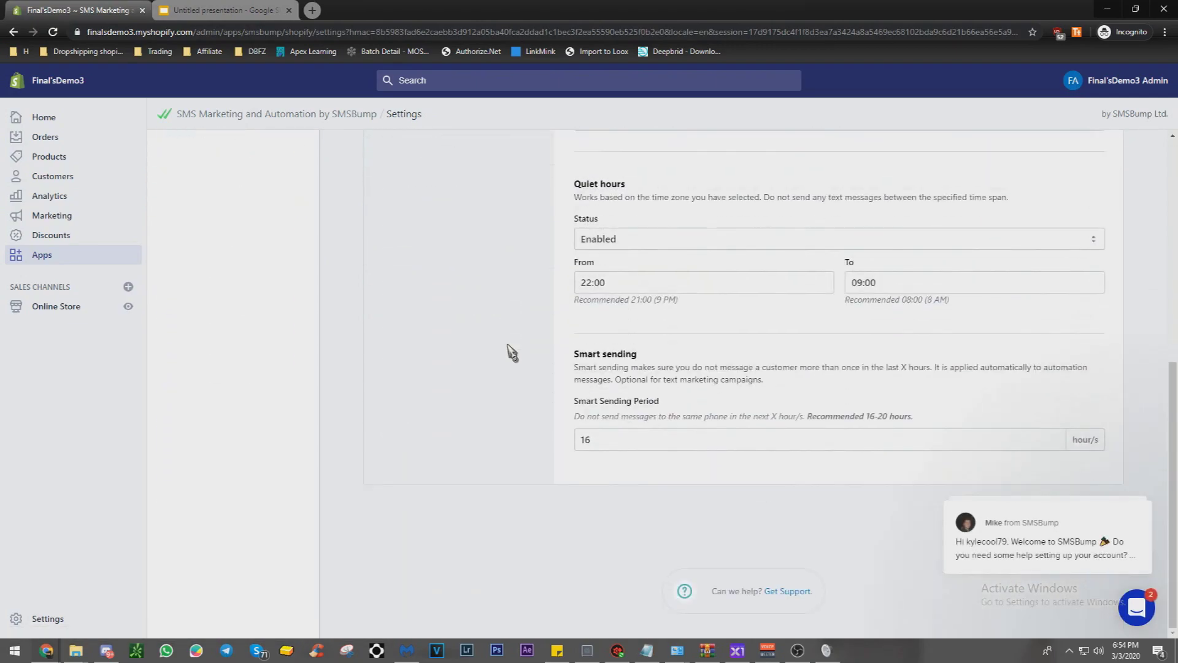
{"action": "left_click", "coordinate": [634, 244]}
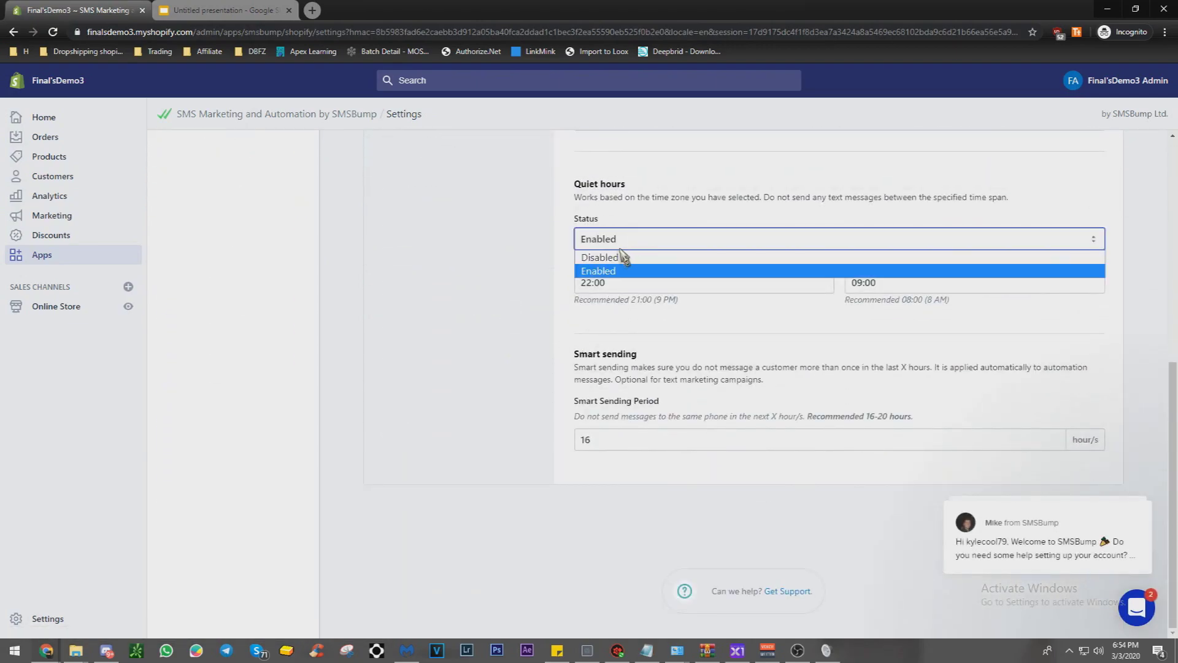
{"action": "left_click", "coordinate": [621, 265]}
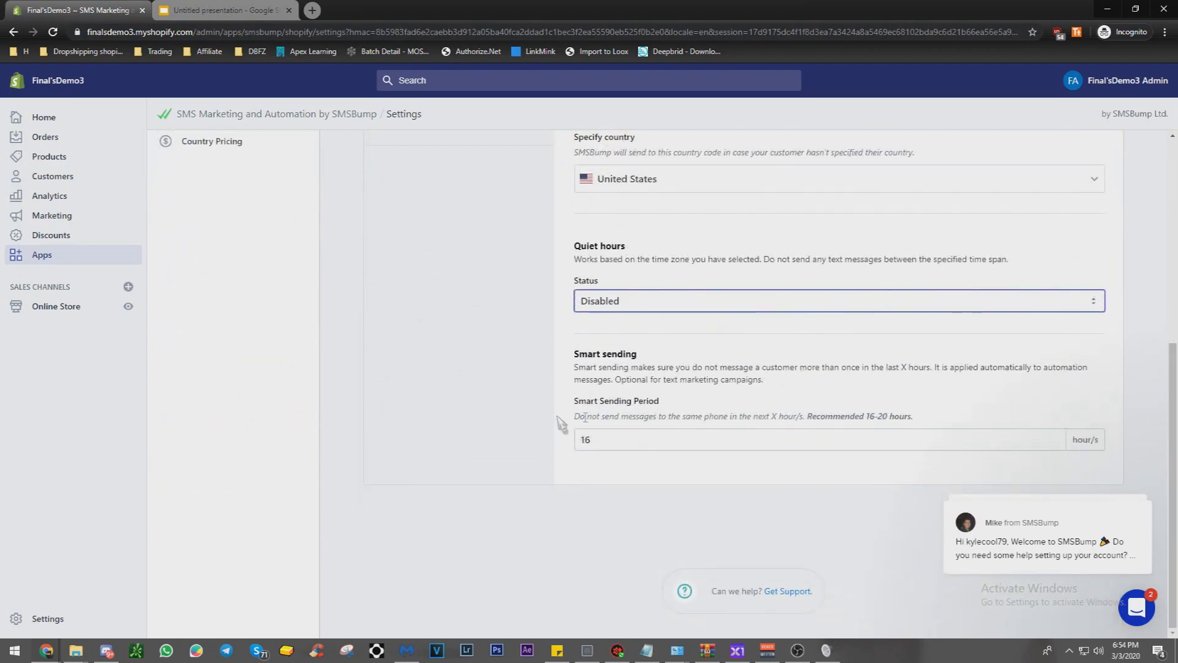
Browse the Country limitations, Preferences, Payments and Notifications settings tabs
{"action": "left_click", "coordinate": [519, 350]}
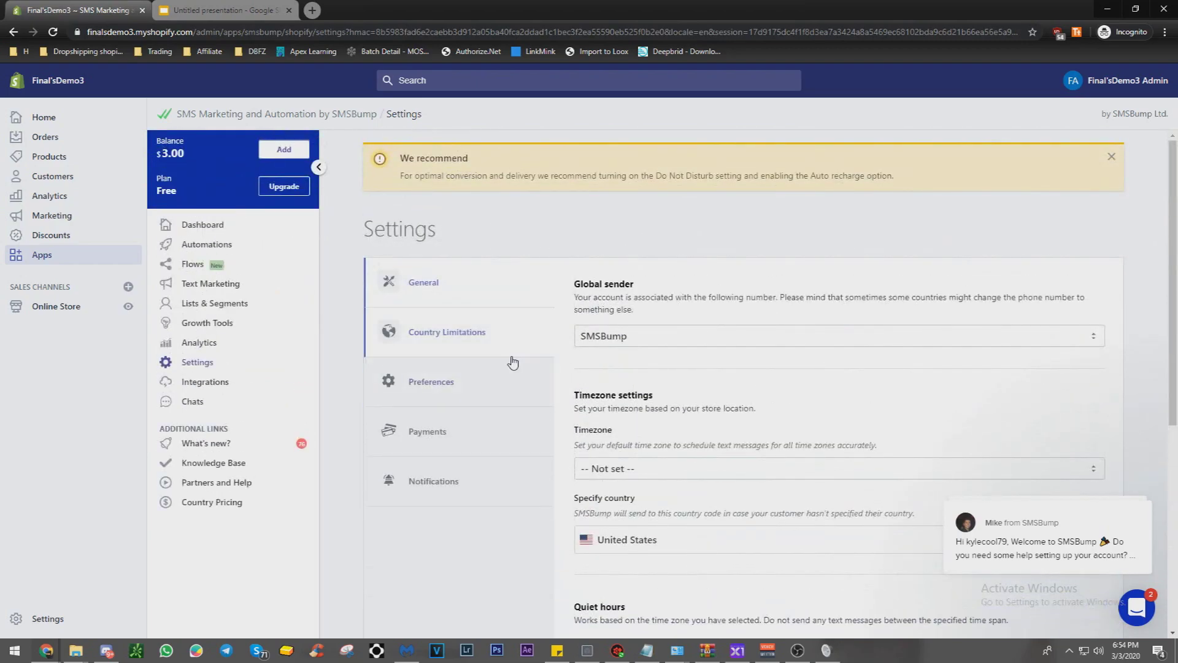
{"action": "left_click", "coordinate": [469, 373]}
{"action": "left_click", "coordinate": [437, 425]}
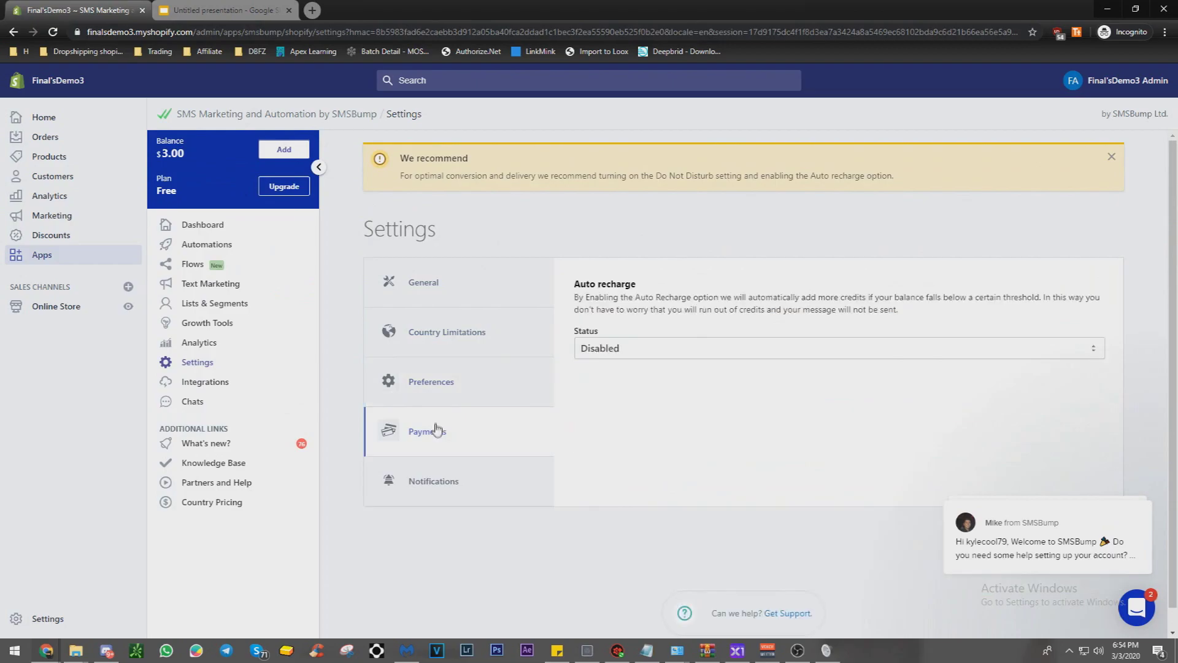
{"action": "left_click", "coordinate": [438, 474]}
{"action": "scroll", "coordinate": [810, 389], "scroll_direction": "down", "scroll_amount": 3}
{"action": "scroll", "coordinate": [649, 455], "scroll_direction": "up", "scroll_amount": 3}
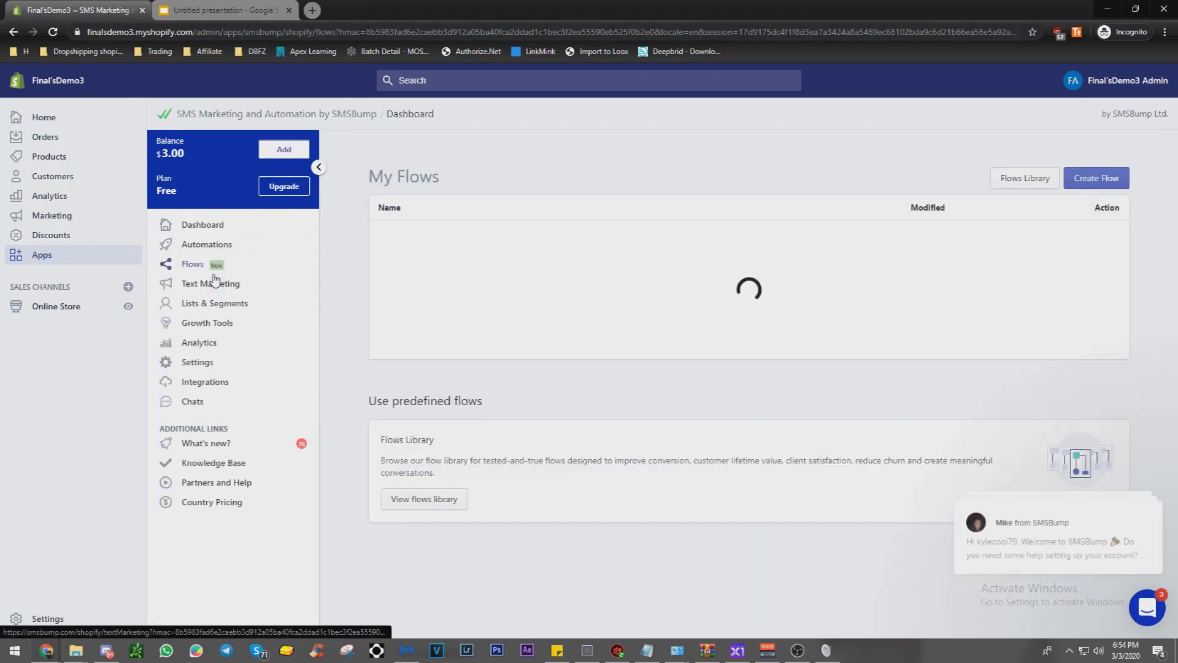
Visit Online Store Preferences, then go to the store's main Settings page
{"action": "left_click", "coordinate": [86, 307]}
{"action": "left_click", "coordinate": [72, 410]}
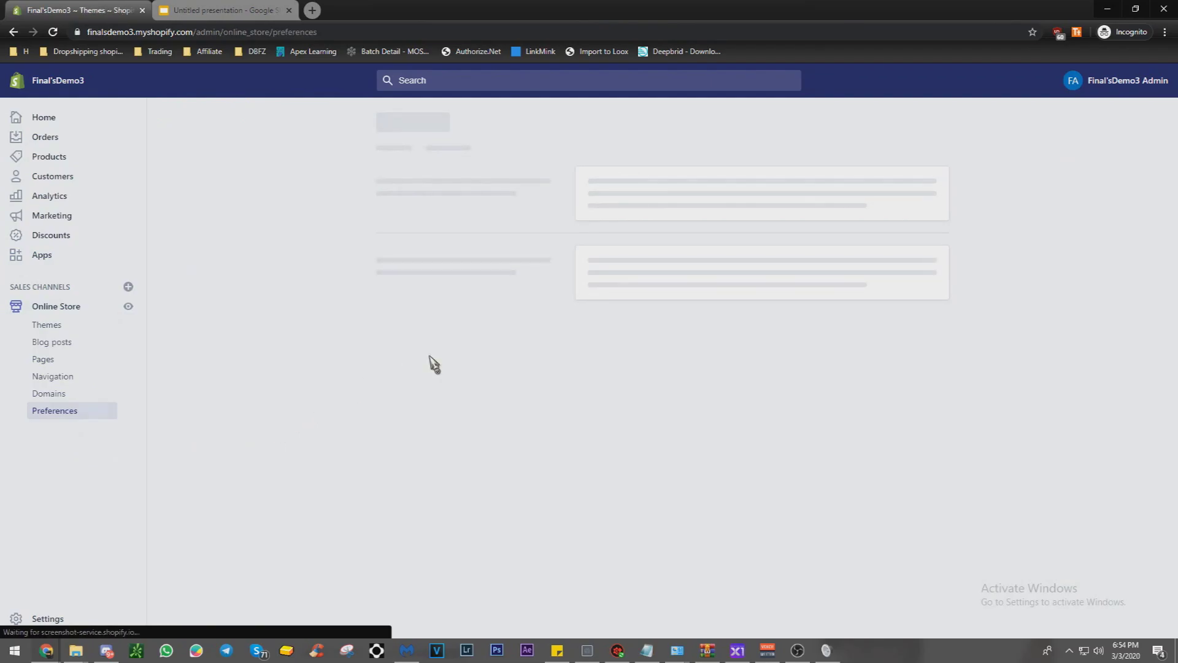
{"action": "scroll", "coordinate": [432, 362], "scroll_direction": "down", "scroll_amount": 6}
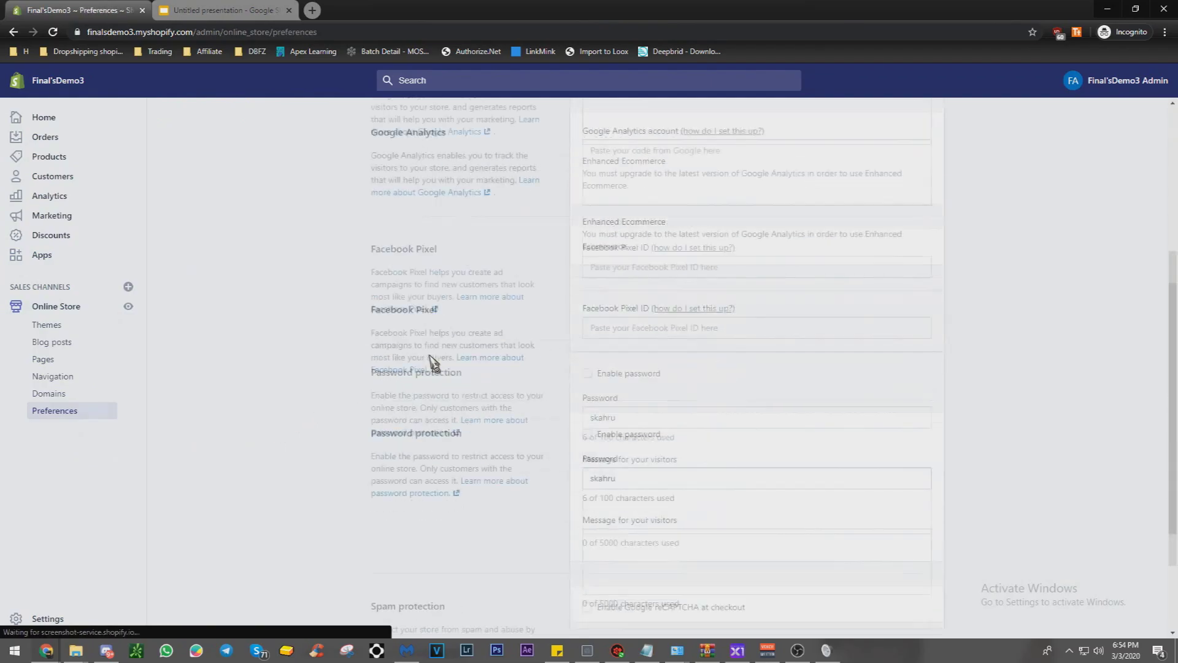
{"action": "left_click", "coordinate": [20, 620]}
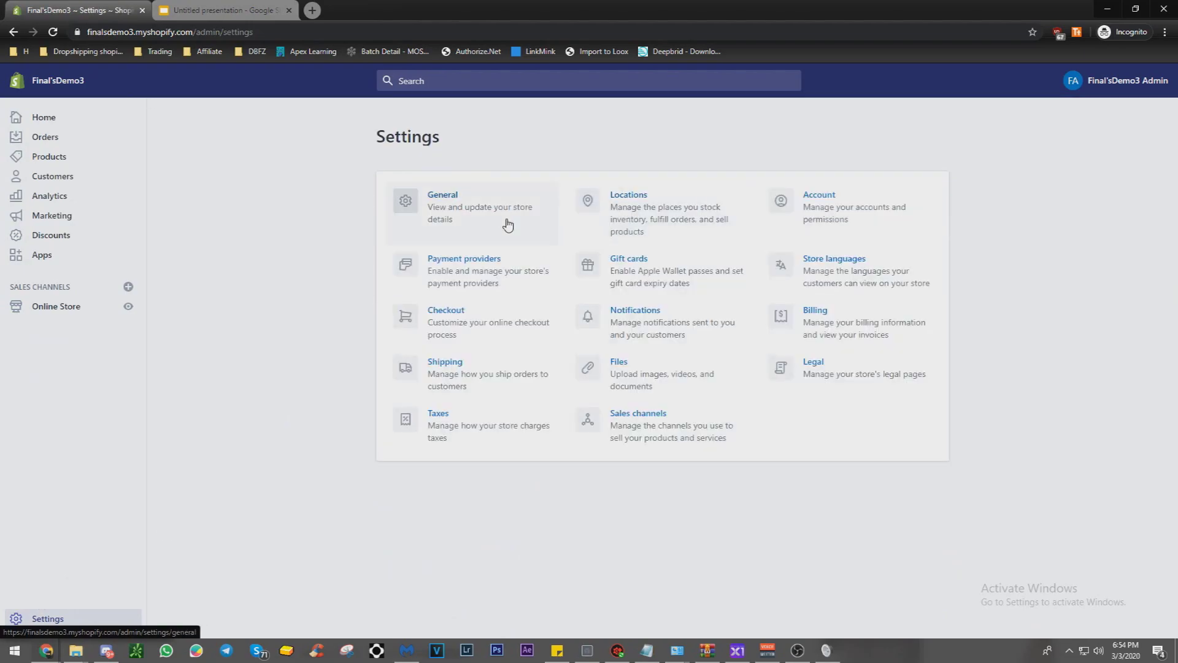
Make the shipping address phone number Required in Checkout settings and save
{"action": "left_click", "coordinate": [484, 312]}
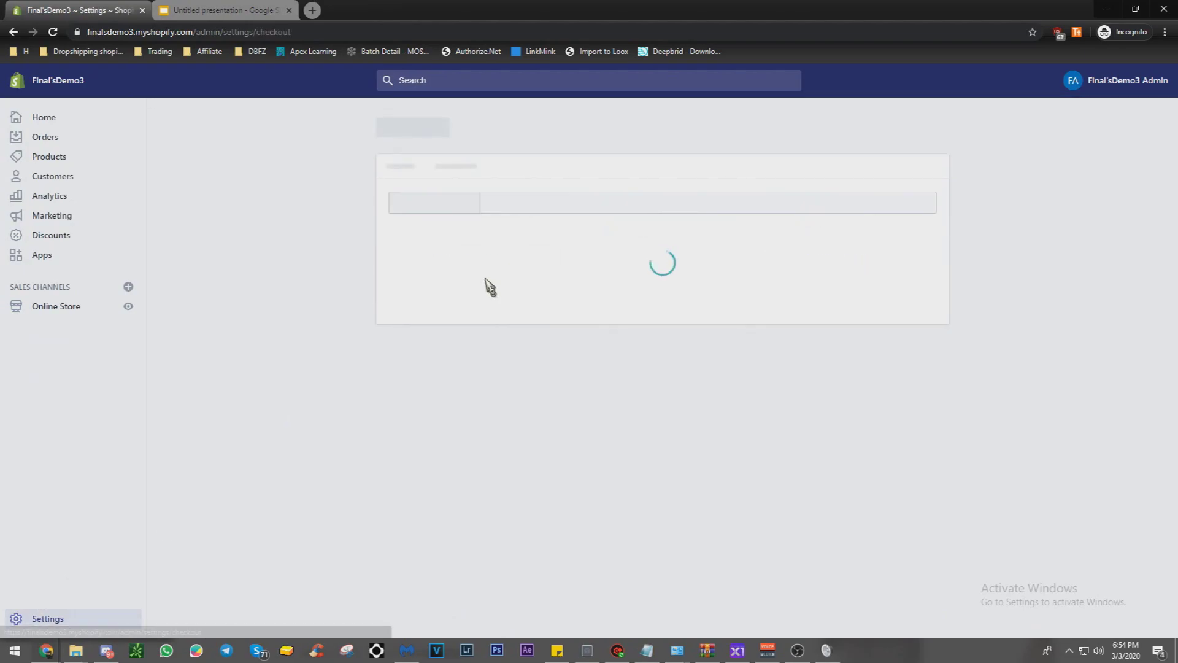
{"action": "scroll", "coordinate": [490, 287], "scroll_direction": "down", "scroll_amount": 10}
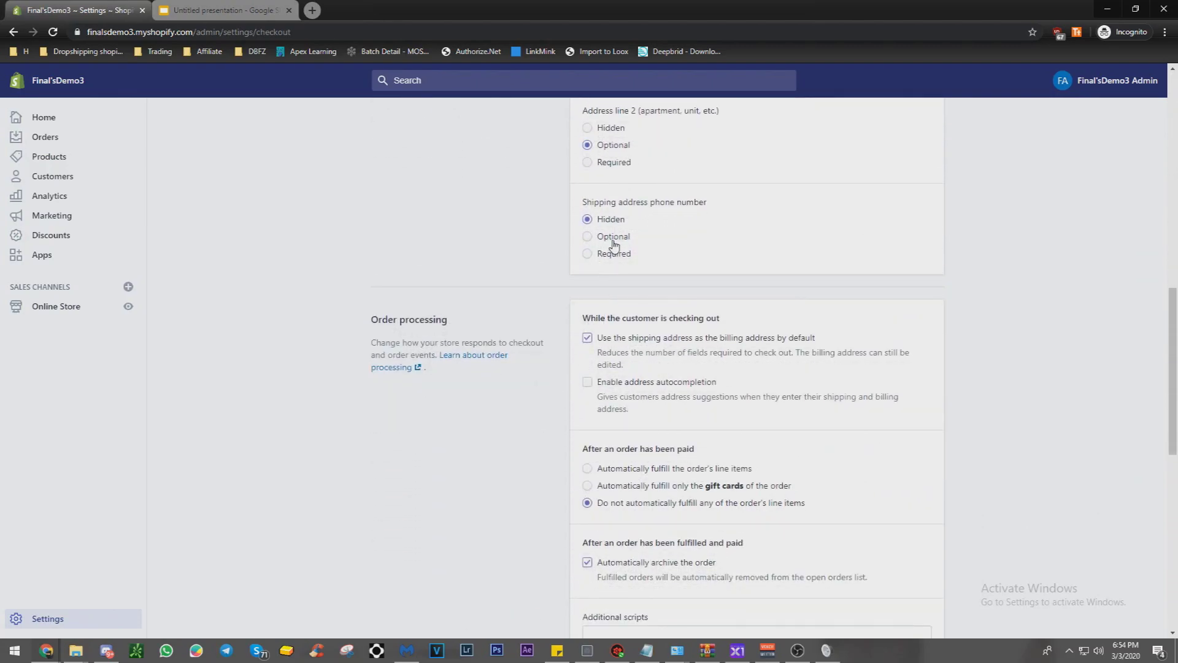
{"action": "left_click", "coordinate": [604, 254]}
{"action": "scroll", "coordinate": [736, 287], "scroll_direction": "up", "scroll_amount": 2}
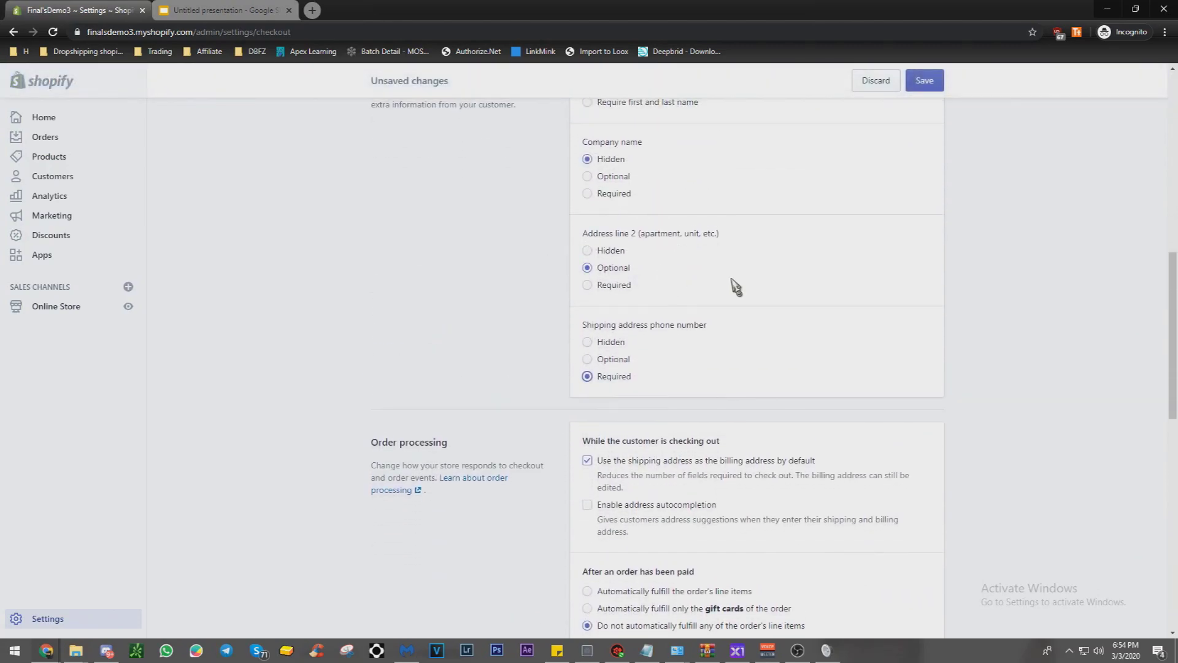
{"action": "scroll", "coordinate": [734, 229], "scroll_direction": "up", "scroll_amount": 4}
{"action": "left_click", "coordinate": [921, 88]}
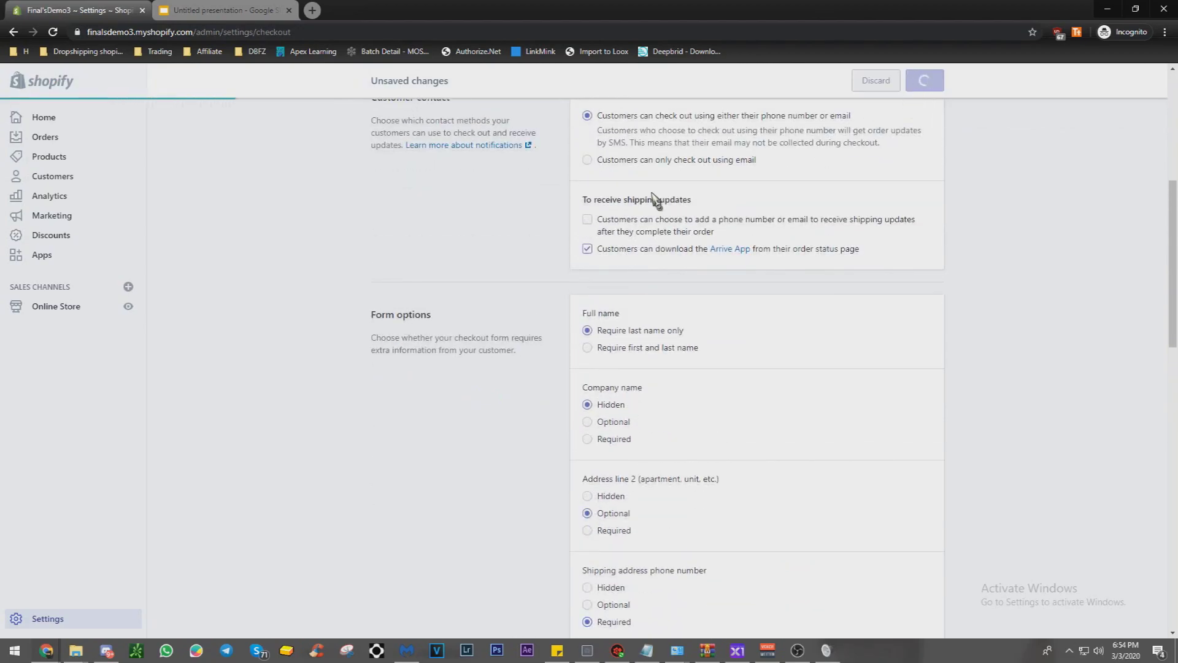
Send abandoned checkout emails after 1 hour, preselect the sign-up option, and save
{"action": "scroll", "coordinate": [632, 227], "scroll_direction": "down", "scroll_amount": 5}
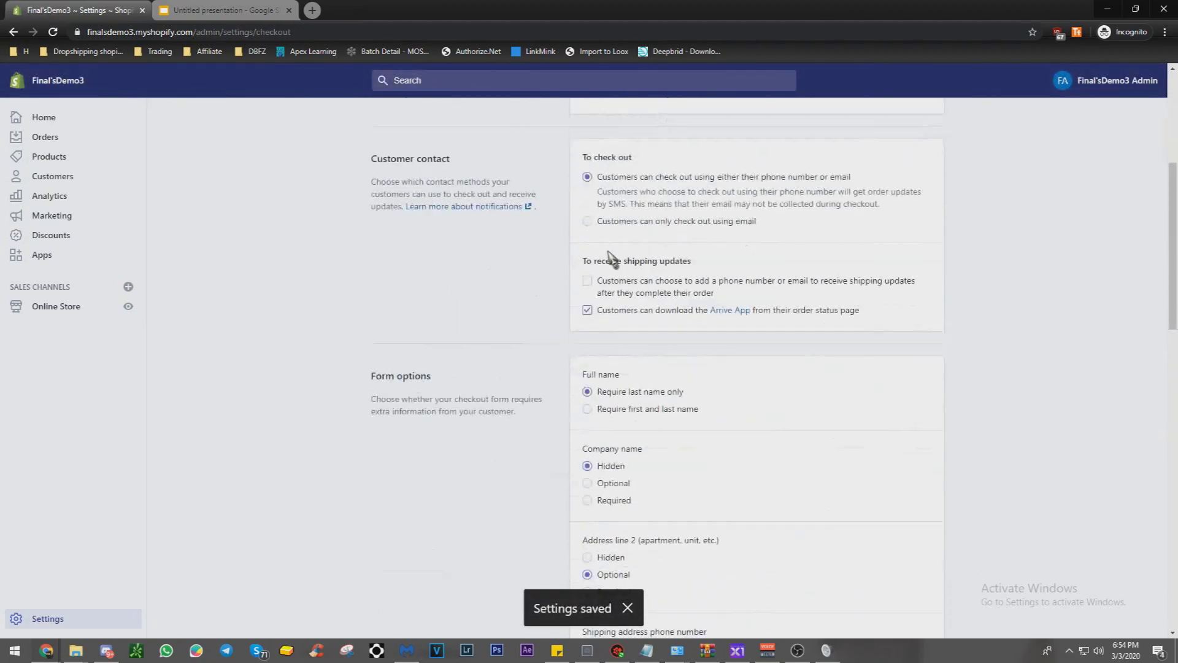
{"action": "scroll", "coordinate": [632, 319], "scroll_direction": "down", "scroll_amount": 9}
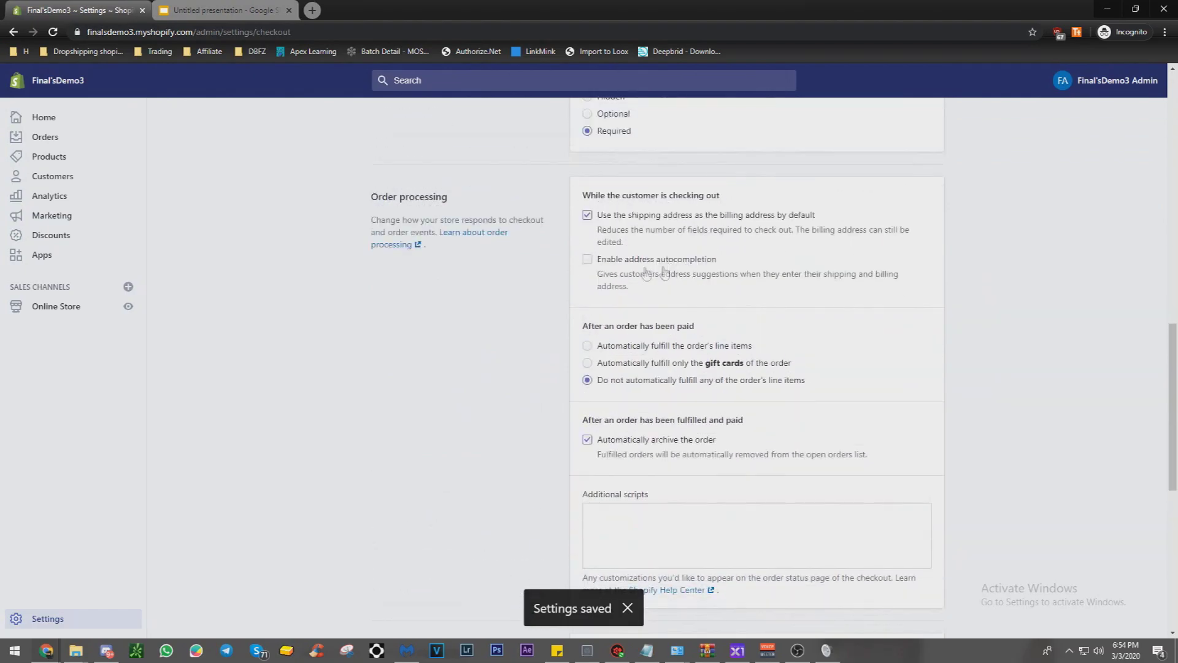
{"action": "scroll", "coordinate": [568, 283], "scroll_direction": "down", "scroll_amount": 5}
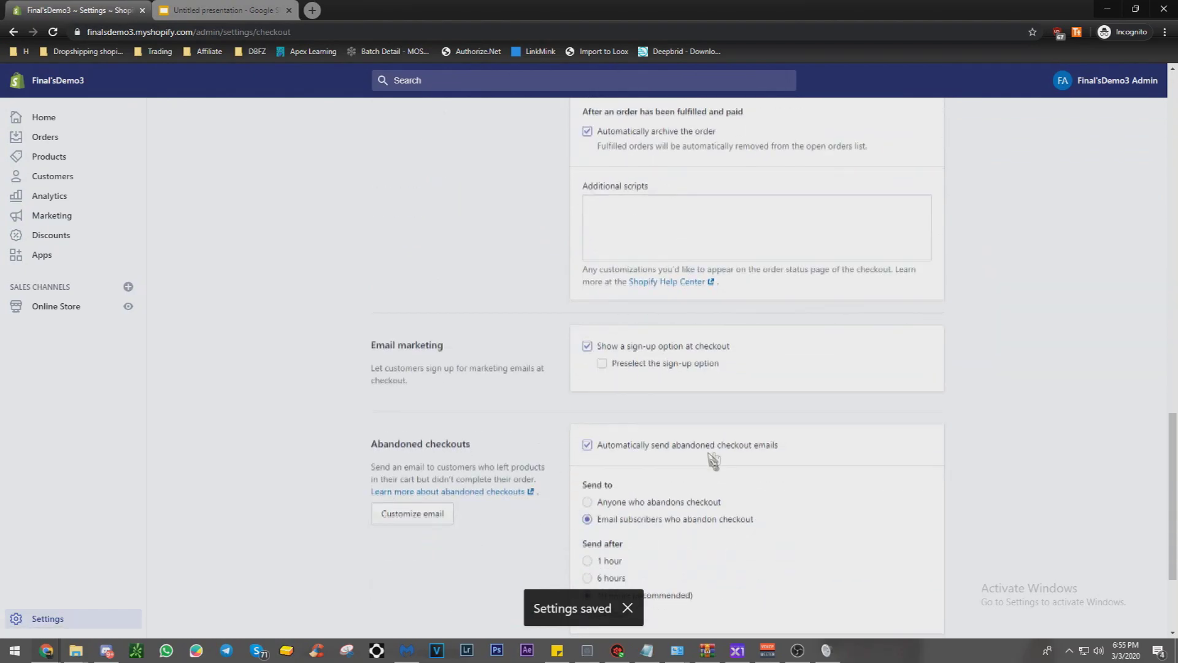
{"action": "scroll", "coordinate": [608, 399], "scroll_direction": "down", "scroll_amount": 3}
{"action": "left_click", "coordinate": [588, 399]}
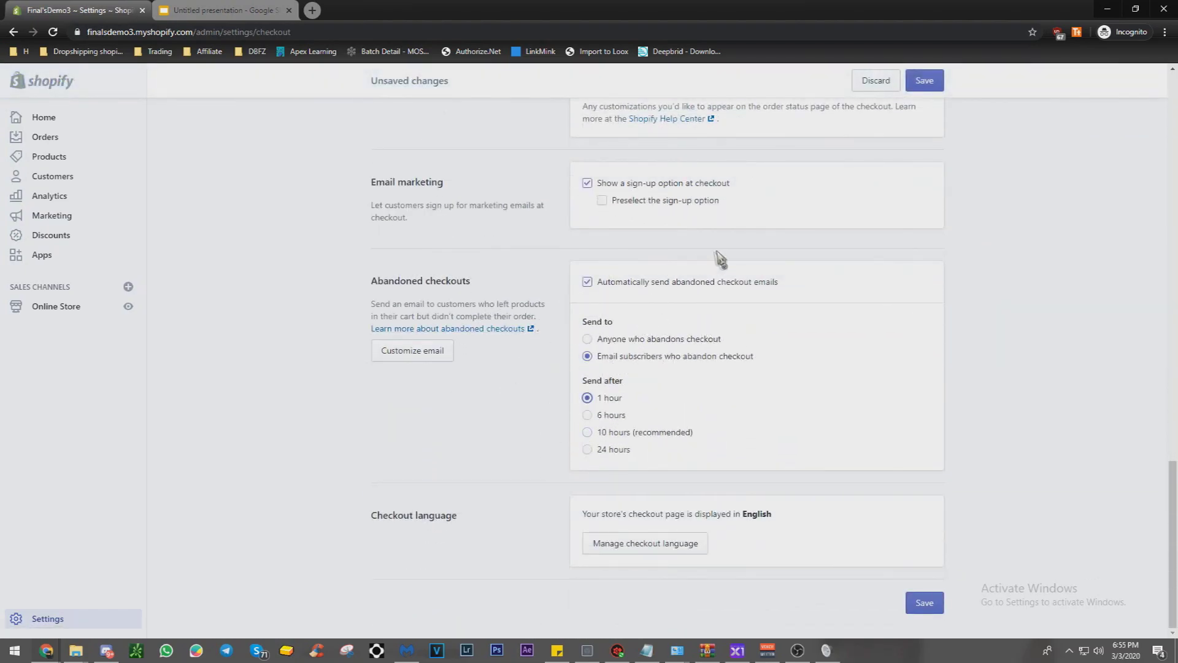
{"action": "left_click", "coordinate": [653, 202]}
{"action": "left_click", "coordinate": [923, 603]}
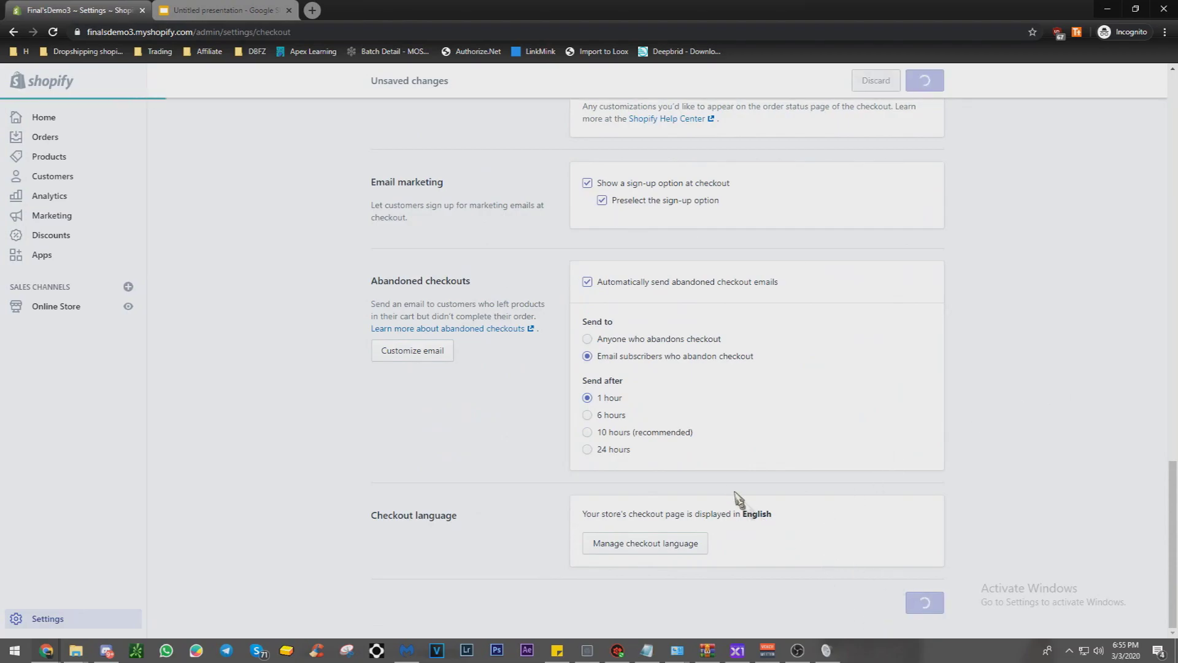
{"action": "scroll", "coordinate": [730, 493], "scroll_direction": "up", "scroll_amount": 15}
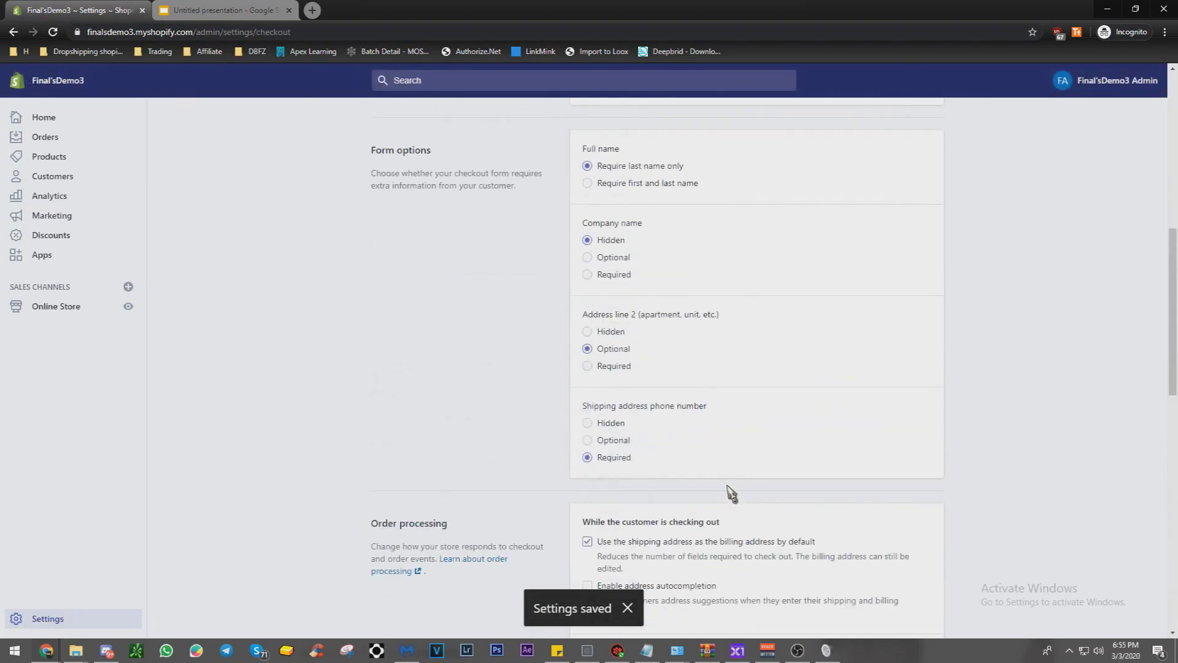
{"action": "scroll", "coordinate": [467, 397], "scroll_direction": "up", "scroll_amount": 3}
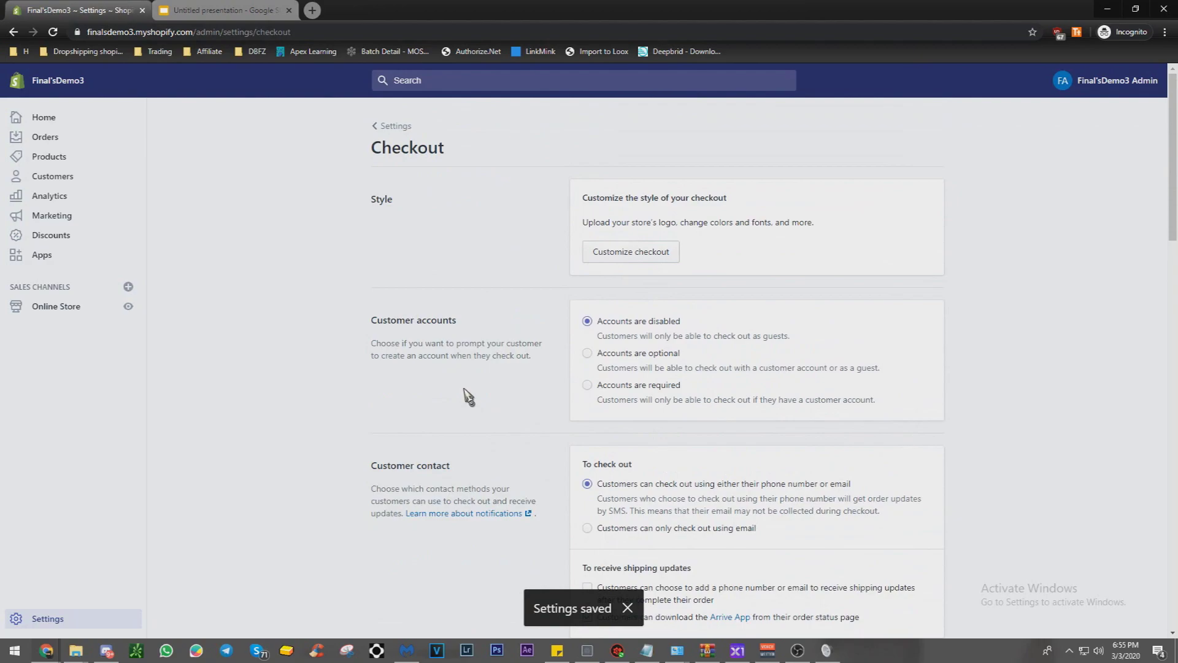